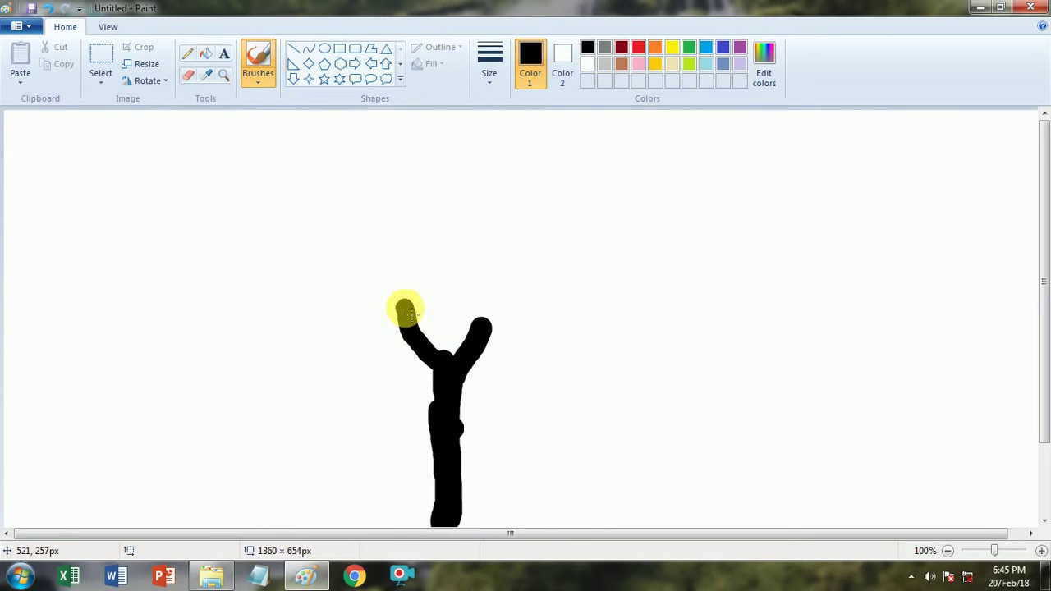
# Step: Paint thick black main branches spreading upward and outward from the top of the tree trunk
pyautogui.moveTo(406, 312)
pyautogui.mouseDown()
pyautogui.moveTo(443, 356)
pyautogui.moveTo(463, 359)
pyautogui.moveTo(448, 360)
pyautogui.moveTo(431, 271)
pyautogui.mouseUp()
pyautogui.click(456, 321)
pyautogui.moveTo(462, 367)
pyautogui.mouseDown()
pyautogui.moveTo(512, 352)
pyautogui.moveTo(546, 319)
pyautogui.mouseUp()
pyautogui.moveTo(484, 331)
pyautogui.mouseDown()
pyautogui.moveTo(513, 294)
pyautogui.moveTo(480, 312)
pyautogui.moveTo(470, 277)
pyautogui.mouseUp()
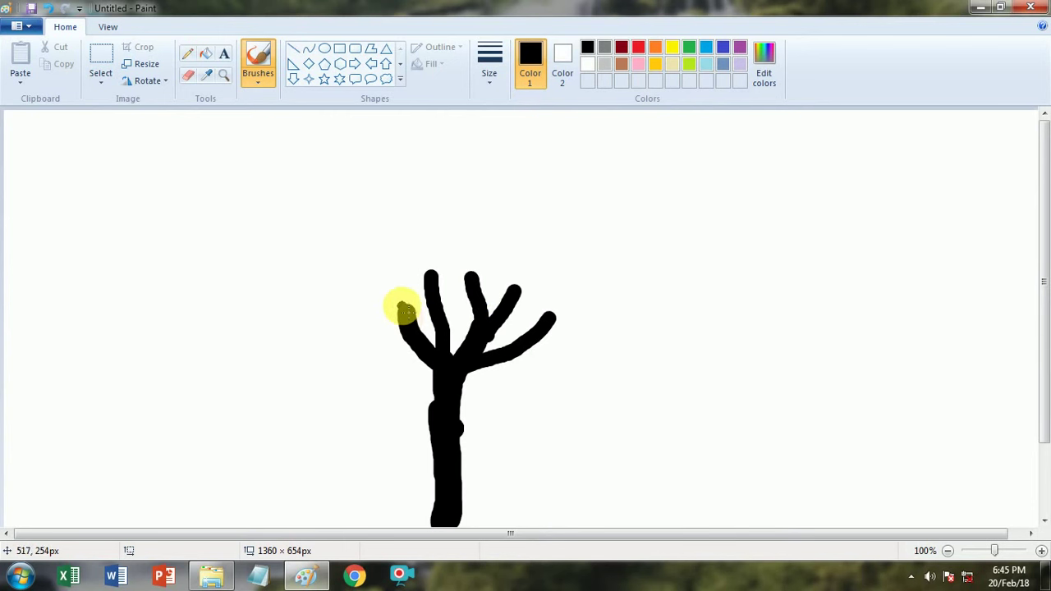
# Step: Add short forked black twigs to the ends of the main branches and one along the leftmost branch
pyautogui.moveTo(405, 310)
pyautogui.mouseDown()
pyautogui.moveTo(382, 284)
pyautogui.moveTo(404, 310)
pyautogui.mouseUp()
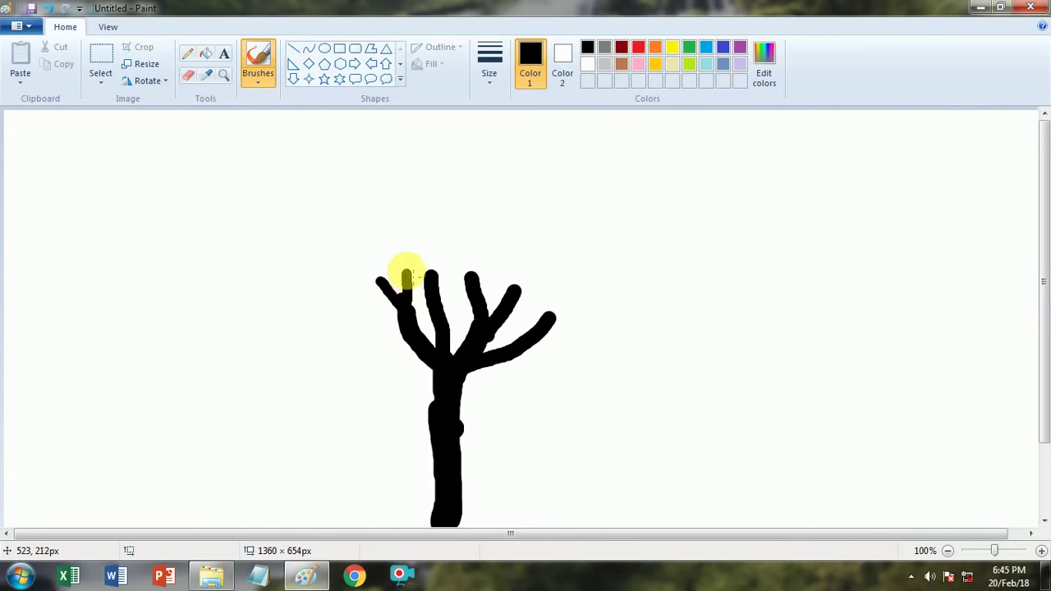
pyautogui.moveTo(406, 265)
pyautogui.mouseDown()
pyautogui.moveTo(409, 316)
pyautogui.moveTo(412, 303)
pyautogui.moveTo(408, 310)
pyautogui.moveTo(431, 302)
pyautogui.moveTo(449, 254)
pyautogui.moveTo(433, 281)
pyautogui.mouseUp()
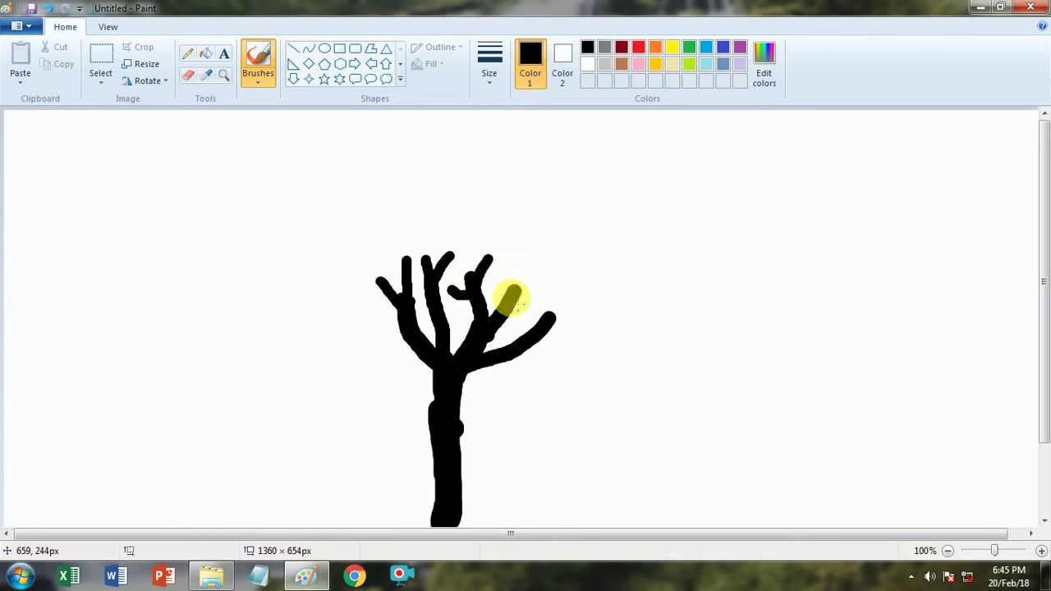
pyautogui.moveTo(512, 261); pyautogui.dragTo(514, 293)
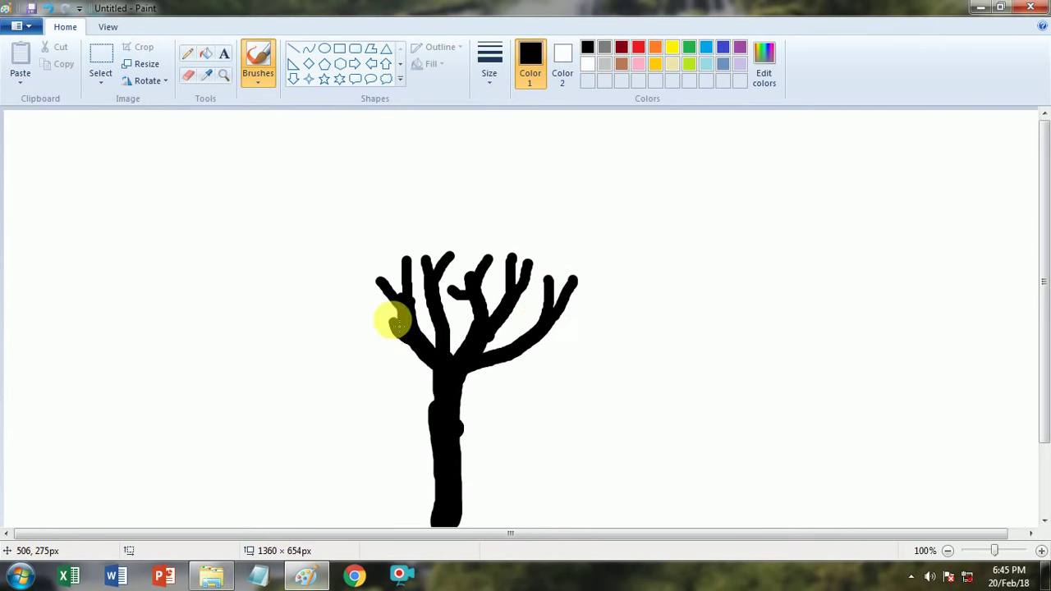
pyautogui.moveTo(387, 312); pyautogui.dragTo(380, 311)
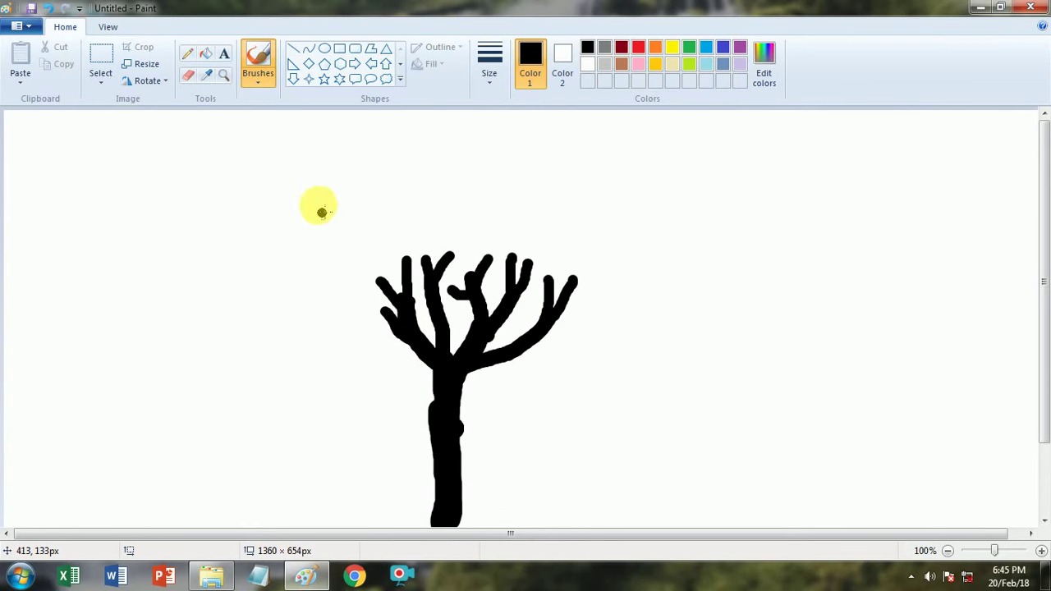
# Step: Spray a wide oval patch of green foliage on the empty canvas beside the tree using the Airbrush
pyautogui.click(271, 72)
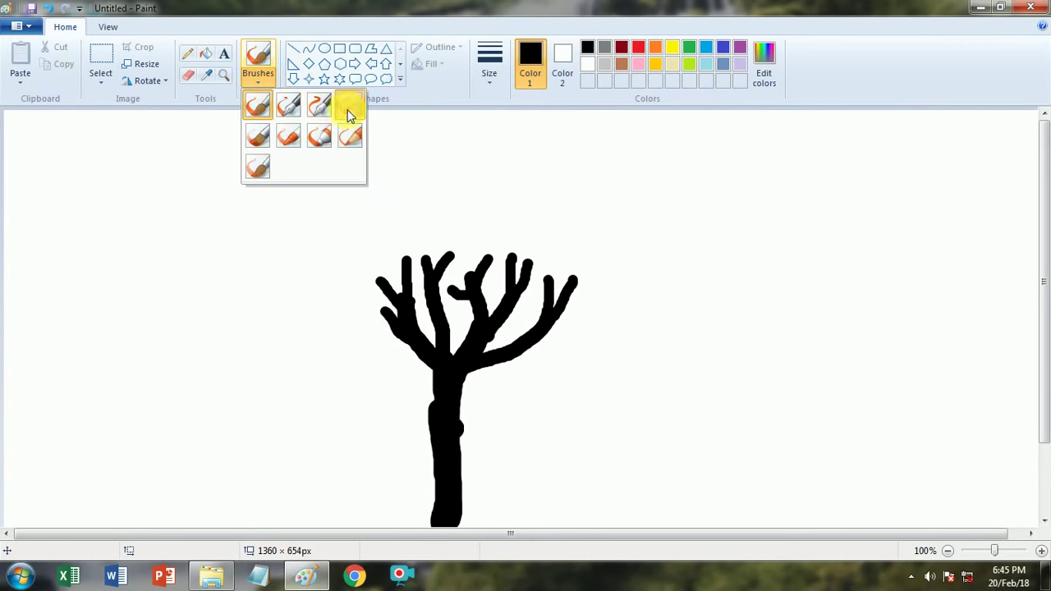
pyautogui.click(348, 111)
pyautogui.click(685, 49)
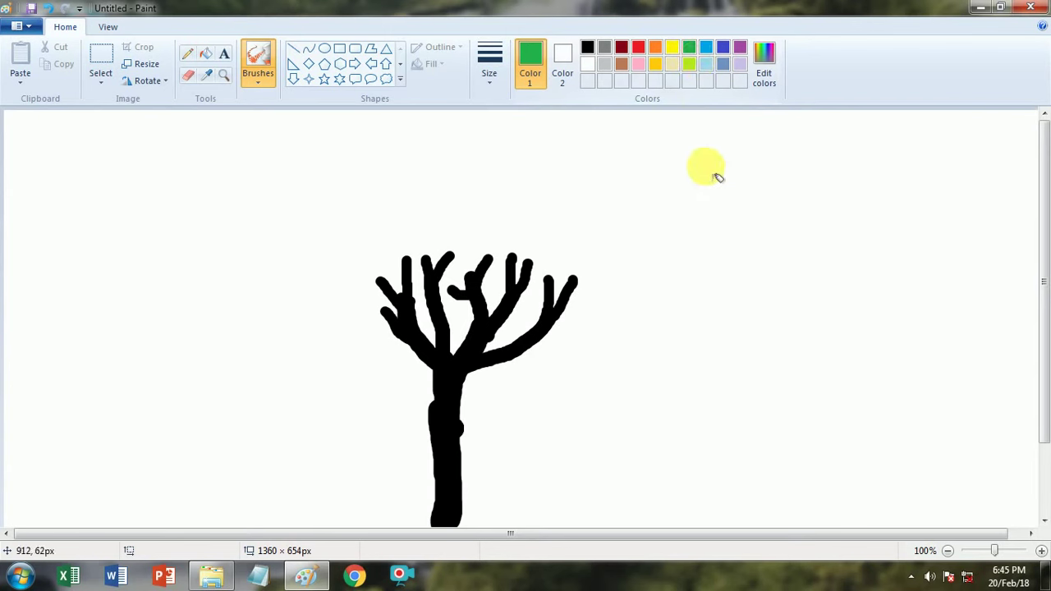
pyautogui.moveTo(708, 311)
pyautogui.mouseDown()
pyautogui.moveTo(770, 330)
pyautogui.moveTo(791, 320)
pyautogui.moveTo(757, 313)
pyautogui.mouseUp()
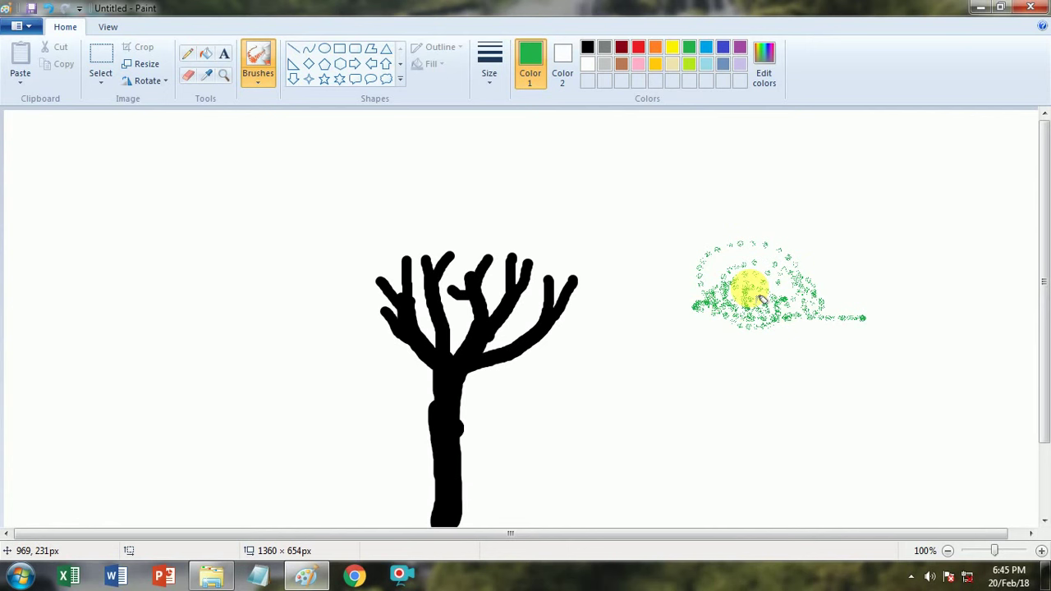
pyautogui.moveTo(762, 301)
pyautogui.mouseDown()
pyautogui.moveTo(835, 275)
pyautogui.moveTo(720, 309)
pyautogui.moveTo(825, 312)
pyautogui.moveTo(792, 312)
pyautogui.moveTo(830, 295)
pyautogui.moveTo(732, 289)
pyautogui.moveTo(794, 316)
pyautogui.moveTo(759, 340)
pyautogui.moveTo(715, 321)
pyautogui.moveTo(712, 298)
pyautogui.moveTo(693, 308)
pyautogui.moveTo(727, 283)
pyautogui.moveTo(788, 284)
pyautogui.moveTo(733, 291)
pyautogui.moveTo(877, 316)
pyautogui.moveTo(885, 336)
pyautogui.moveTo(774, 301)
pyautogui.moveTo(779, 322)
pyautogui.moveTo(693, 293)
pyautogui.moveTo(761, 278)
pyautogui.moveTo(731, 283)
pyautogui.moveTo(846, 278)
pyautogui.moveTo(873, 288)
pyautogui.moveTo(883, 328)
pyautogui.moveTo(838, 339)
pyautogui.moveTo(725, 332)
pyautogui.moveTo(728, 273)
pyautogui.moveTo(714, 277)
pyautogui.moveTo(711, 296)
pyautogui.moveTo(752, 309)
pyautogui.moveTo(777, 294)
pyautogui.moveTo(800, 318)
pyautogui.moveTo(863, 302)
pyautogui.moveTo(876, 325)
pyautogui.moveTo(829, 342)
pyautogui.moveTo(726, 343)
pyautogui.moveTo(697, 335)
pyautogui.moveTo(687, 312)
pyautogui.moveTo(711, 312)
pyautogui.moveTo(664, 295)
pyautogui.moveTo(668, 325)
pyautogui.moveTo(681, 310)
pyautogui.moveTo(692, 344)
pyautogui.moveTo(698, 295)
pyautogui.moveTo(655, 300)
pyautogui.moveTo(857, 309)
pyautogui.moveTo(861, 288)
pyautogui.moveTo(719, 316)
pyautogui.moveTo(664, 285)
pyautogui.moveTo(697, 264)
pyautogui.moveTo(724, 278)
pyautogui.moveTo(864, 291)
pyautogui.moveTo(869, 332)
pyautogui.moveTo(776, 337)
pyautogui.moveTo(752, 349)
pyautogui.moveTo(766, 355)
pyautogui.moveTo(784, 349)
pyautogui.moveTo(685, 347)
pyautogui.moveTo(900, 356)
pyautogui.moveTo(769, 305)
pyautogui.moveTo(891, 347)
pyautogui.mouseUp()
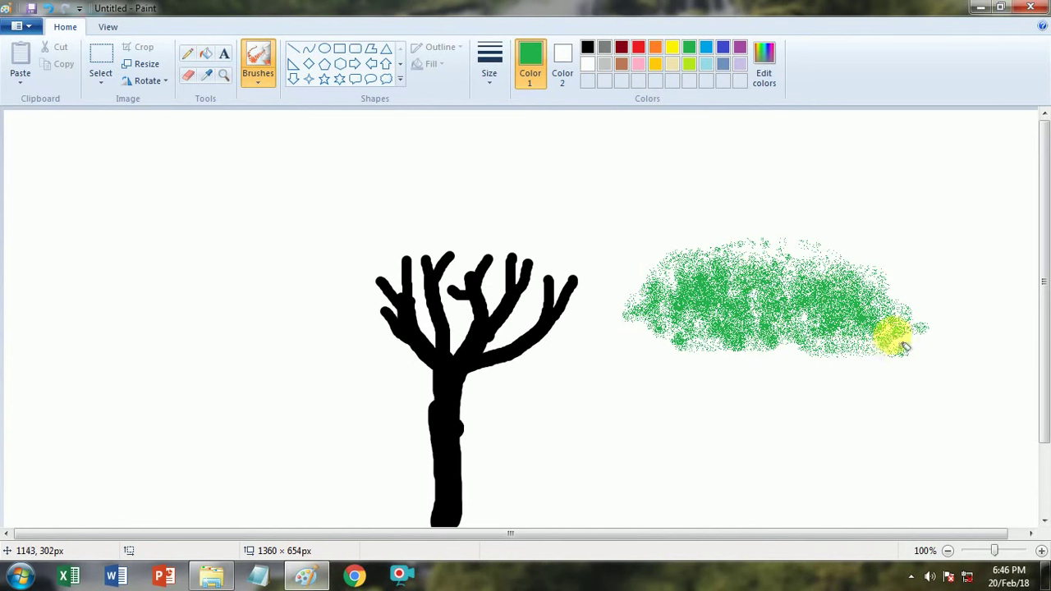
# Step: Select the whole black tree and move it with transparent selection so its branches overlap the green foliage
pyautogui.click(105, 43)
pyautogui.moveTo(314, 217)
pyautogui.mouseDown()
pyautogui.moveTo(504, 389)
pyautogui.moveTo(575, 523)
pyautogui.mouseUp()
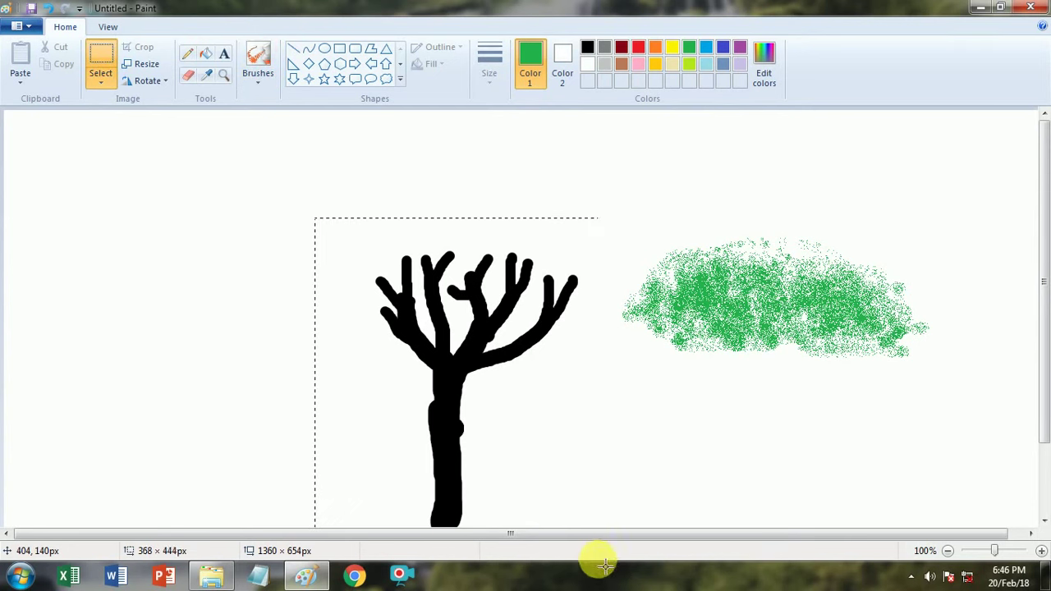
pyautogui.moveTo(495, 424); pyautogui.dragTo(757, 465)
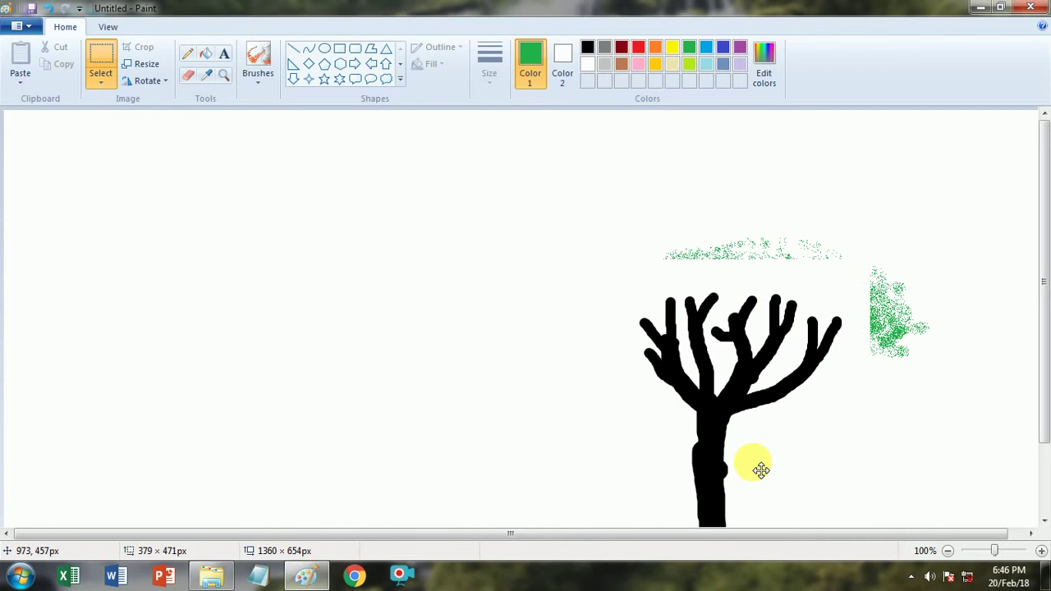
pyautogui.click(100, 82)
pyautogui.click(141, 220)
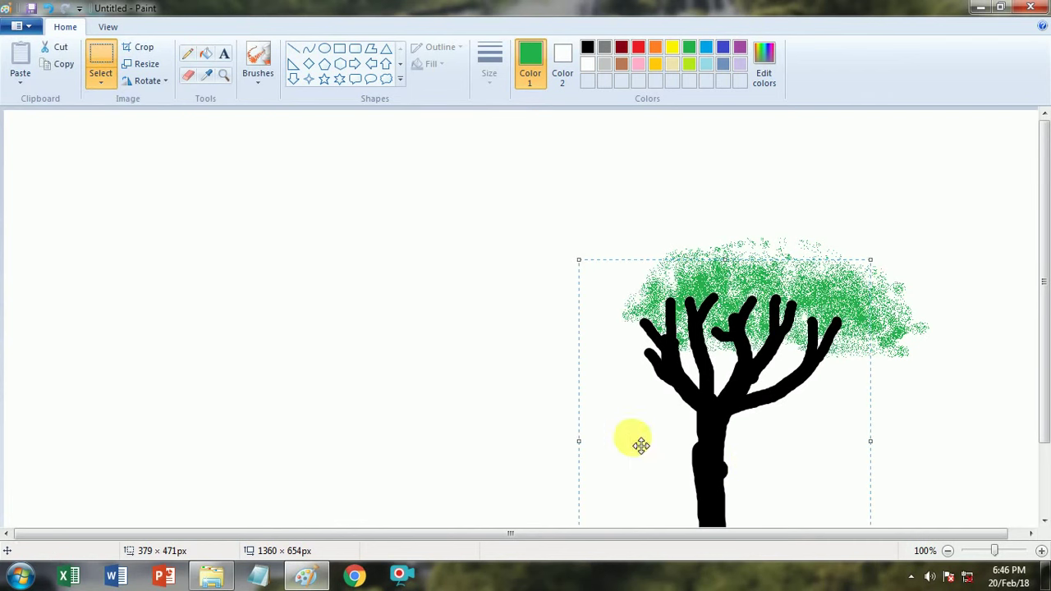
pyautogui.moveTo(700, 459); pyautogui.dragTo(734, 436)
pyautogui.moveTo(1043, 407); pyautogui.dragTo(1045, 466)
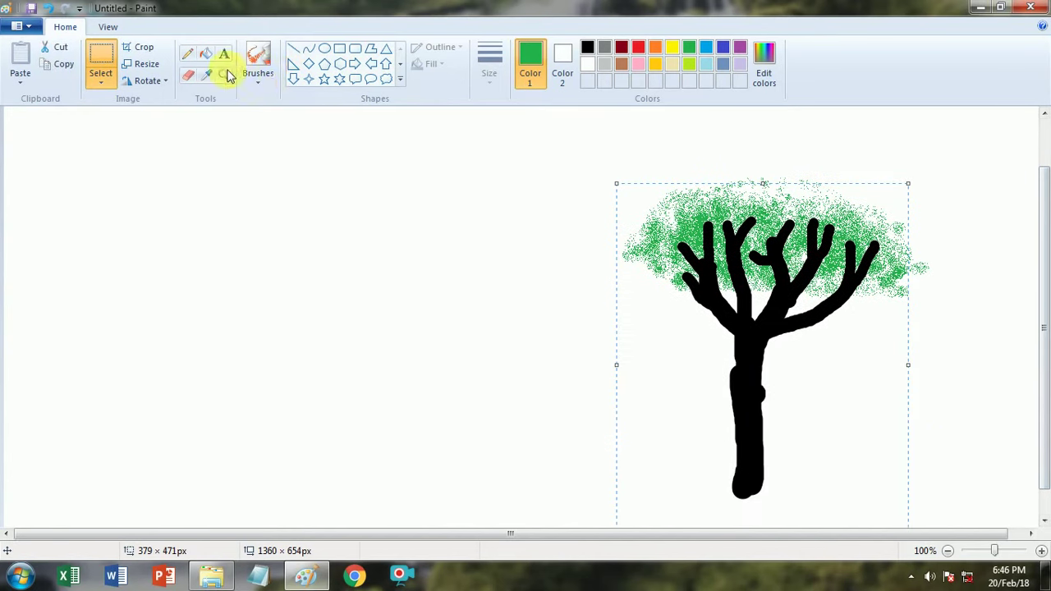
# Step: Spray more green foliage around and over the branch tips to build a fuller, rounded tree crown
pyautogui.click(251, 63)
pyautogui.moveTo(708, 192); pyautogui.dragTo(720, 200)
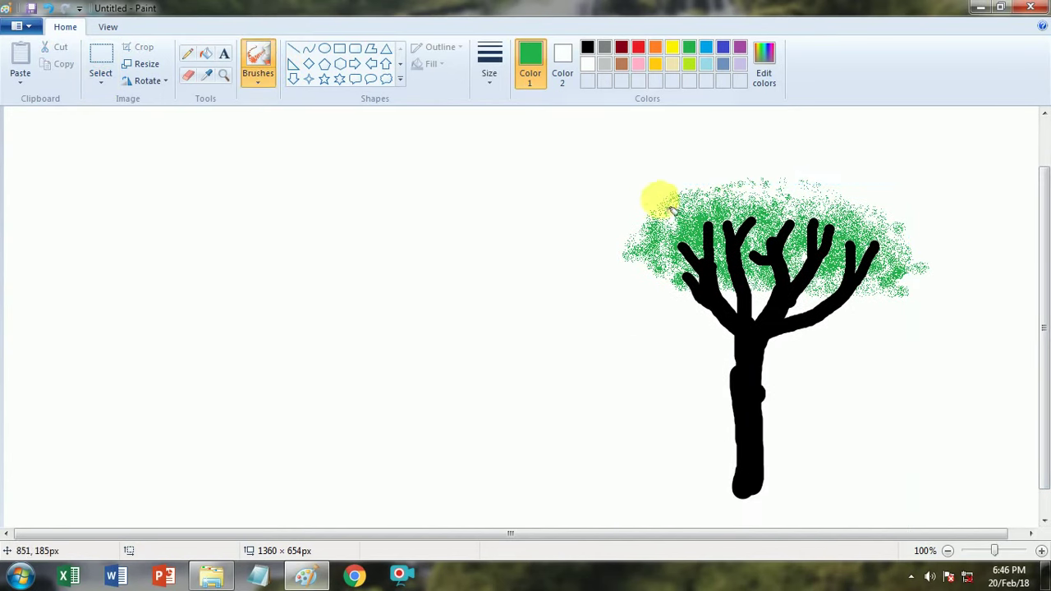
pyautogui.moveTo(654, 247)
pyautogui.mouseDown()
pyautogui.moveTo(667, 207)
pyautogui.moveTo(689, 238)
pyautogui.moveTo(720, 185)
pyautogui.moveTo(736, 194)
pyautogui.moveTo(803, 182)
pyautogui.moveTo(788, 201)
pyautogui.moveTo(874, 220)
pyautogui.moveTo(907, 239)
pyautogui.moveTo(920, 279)
pyautogui.moveTo(902, 279)
pyautogui.moveTo(877, 220)
pyautogui.moveTo(808, 198)
pyautogui.moveTo(728, 211)
pyautogui.moveTo(687, 202)
pyautogui.moveTo(673, 286)
pyautogui.moveTo(687, 315)
pyautogui.moveTo(695, 309)
pyautogui.moveTo(658, 297)
pyautogui.moveTo(655, 275)
pyautogui.moveTo(717, 168)
pyautogui.moveTo(700, 187)
pyautogui.moveTo(702, 195)
pyautogui.moveTo(721, 184)
pyautogui.moveTo(746, 152)
pyautogui.moveTo(761, 171)
pyautogui.moveTo(794, 166)
pyautogui.moveTo(845, 205)
pyautogui.moveTo(891, 220)
pyautogui.moveTo(909, 245)
pyautogui.moveTo(856, 197)
pyautogui.moveTo(777, 177)
pyautogui.moveTo(719, 187)
pyautogui.moveTo(816, 190)
pyautogui.moveTo(875, 215)
pyautogui.moveTo(889, 254)
pyautogui.moveTo(918, 271)
pyautogui.moveTo(901, 281)
pyautogui.moveTo(856, 211)
pyautogui.moveTo(811, 207)
pyautogui.moveTo(780, 189)
pyautogui.moveTo(756, 197)
pyautogui.moveTo(739, 179)
pyautogui.moveTo(713, 197)
pyautogui.moveTo(688, 179)
pyautogui.moveTo(695, 186)
pyautogui.moveTo(660, 201)
pyautogui.moveTo(652, 221)
pyautogui.moveTo(671, 216)
pyautogui.moveTo(646, 231)
pyautogui.moveTo(671, 249)
pyautogui.moveTo(673, 234)
pyautogui.moveTo(658, 238)
pyautogui.moveTo(681, 238)
pyautogui.moveTo(660, 241)
pyautogui.moveTo(687, 273)
pyautogui.moveTo(677, 229)
pyautogui.moveTo(756, 217)
pyautogui.moveTo(760, 204)
pyautogui.moveTo(791, 232)
pyautogui.moveTo(780, 225)
pyautogui.moveTo(827, 216)
pyautogui.moveTo(828, 241)
pyautogui.moveTo(862, 232)
pyautogui.moveTo(877, 251)
pyautogui.moveTo(858, 256)
pyautogui.moveTo(856, 222)
pyautogui.moveTo(752, 220)
pyautogui.moveTo(777, 183)
pyautogui.moveTo(827, 194)
pyautogui.mouseUp()
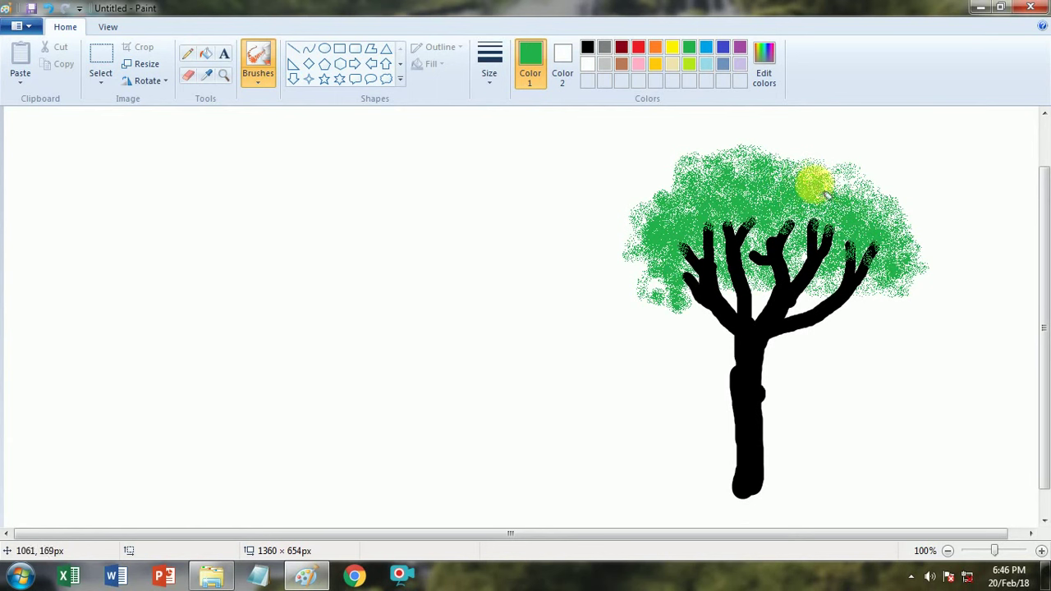
pyautogui.moveTo(876, 225)
pyautogui.mouseDown()
pyautogui.moveTo(765, 198)
pyautogui.moveTo(701, 243)
pyautogui.moveTo(678, 291)
pyautogui.moveTo(664, 279)
pyautogui.moveTo(687, 213)
pyautogui.moveTo(678, 187)
pyautogui.moveTo(793, 199)
pyautogui.moveTo(801, 218)
pyautogui.moveTo(783, 222)
pyautogui.moveTo(772, 185)
pyautogui.moveTo(745, 194)
pyautogui.moveTo(784, 189)
pyautogui.moveTo(817, 202)
pyautogui.moveTo(833, 212)
pyautogui.moveTo(822, 227)
pyautogui.moveTo(823, 276)
pyautogui.moveTo(784, 261)
pyautogui.moveTo(878, 218)
pyautogui.moveTo(878, 232)
pyautogui.moveTo(834, 212)
pyautogui.moveTo(760, 210)
pyautogui.moveTo(779, 231)
pyautogui.moveTo(770, 214)
pyautogui.moveTo(736, 213)
pyautogui.moveTo(774, 210)
pyautogui.moveTo(736, 200)
pyautogui.mouseUp()
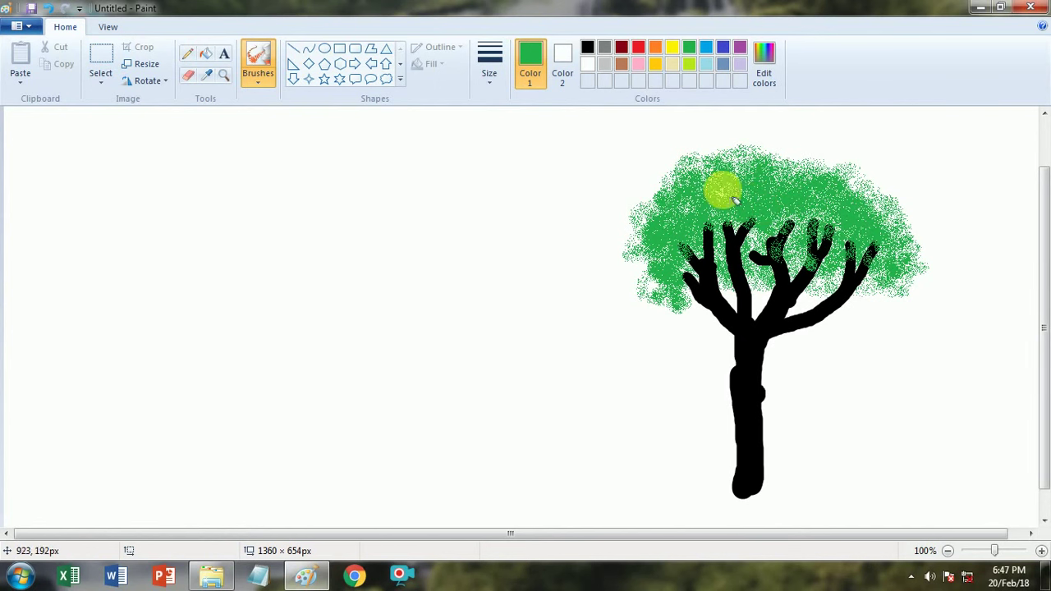
# Step: Spray lime highlights across the green tree crown
pyautogui.click(673, 46)
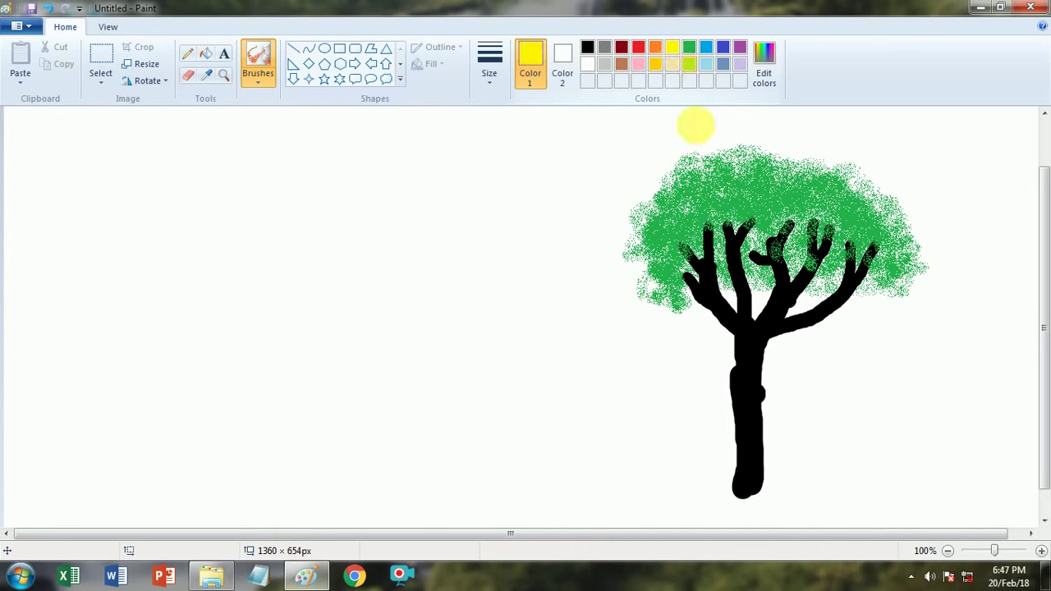
pyautogui.click(690, 68)
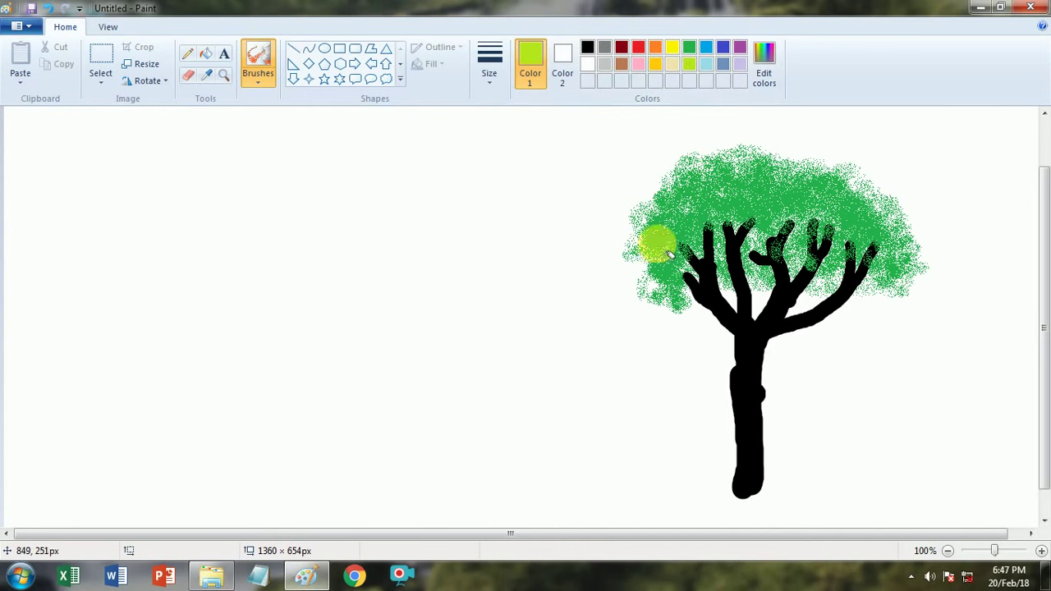
pyautogui.moveTo(680, 246)
pyautogui.mouseDown()
pyautogui.moveTo(746, 205)
pyautogui.moveTo(709, 222)
pyautogui.moveTo(743, 187)
pyautogui.mouseUp()
pyautogui.moveTo(836, 213)
pyautogui.mouseDown()
pyautogui.moveTo(751, 209)
pyautogui.moveTo(883, 247)
pyautogui.moveTo(788, 208)
pyautogui.moveTo(702, 223)
pyautogui.moveTo(665, 279)
pyautogui.moveTo(743, 182)
pyautogui.moveTo(883, 246)
pyautogui.moveTo(833, 275)
pyautogui.moveTo(774, 234)
pyautogui.moveTo(731, 279)
pyautogui.mouseUp()
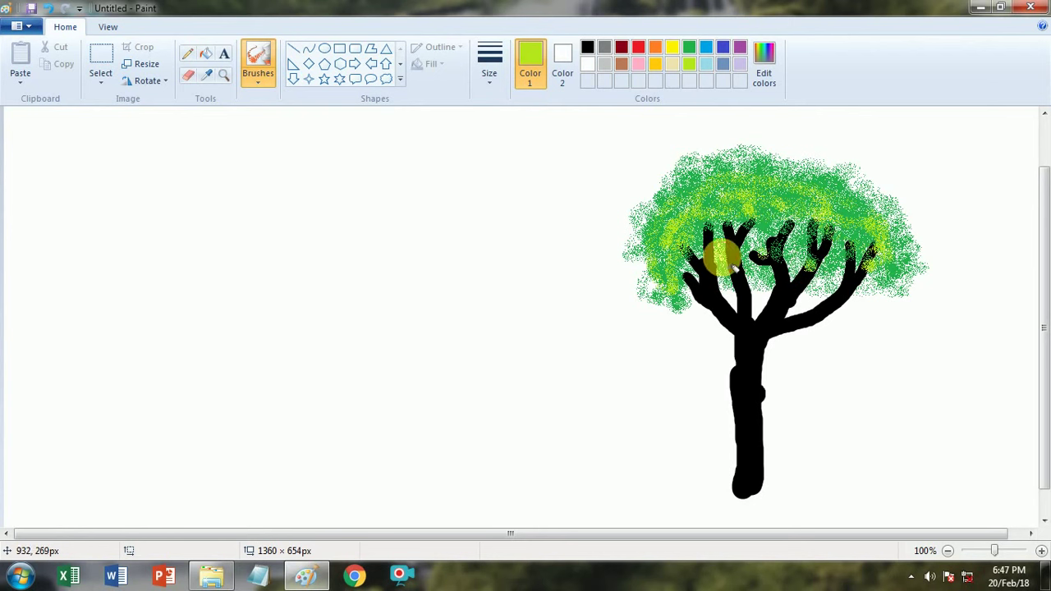
# Step: Draw a tall, thin light turquoise rectangle left of the tree and a horizontal line about 454 px wide across its lower part
pyautogui.click(337, 50)
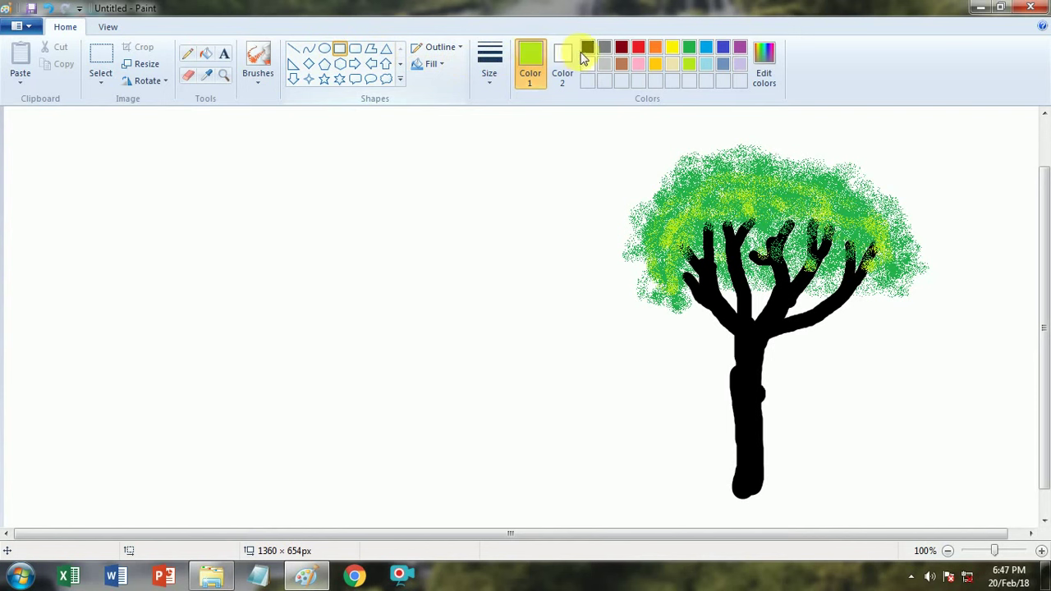
pyautogui.click(495, 78)
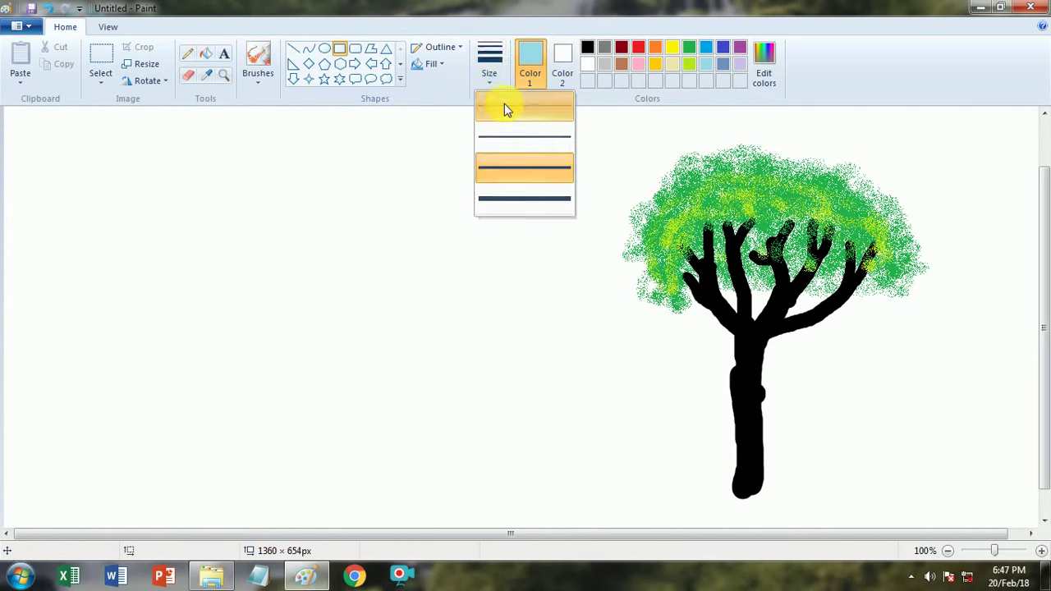
pyautogui.click(507, 138)
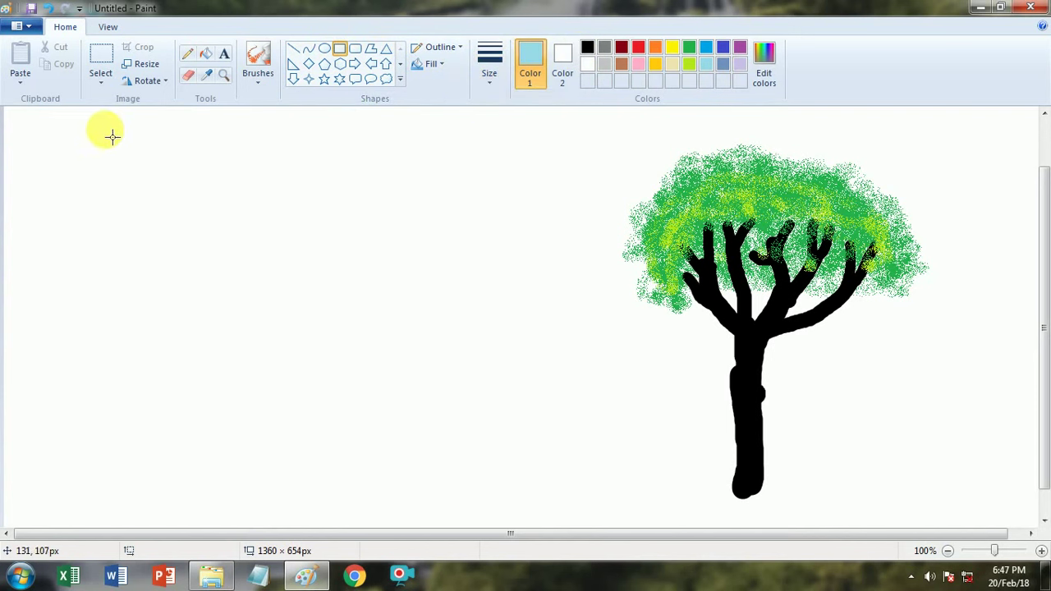
pyautogui.moveTo(107, 116); pyautogui.dragTo(458, 541)
pyautogui.click(293, 51)
pyautogui.moveTo(110, 417); pyautogui.dragTo(462, 419)
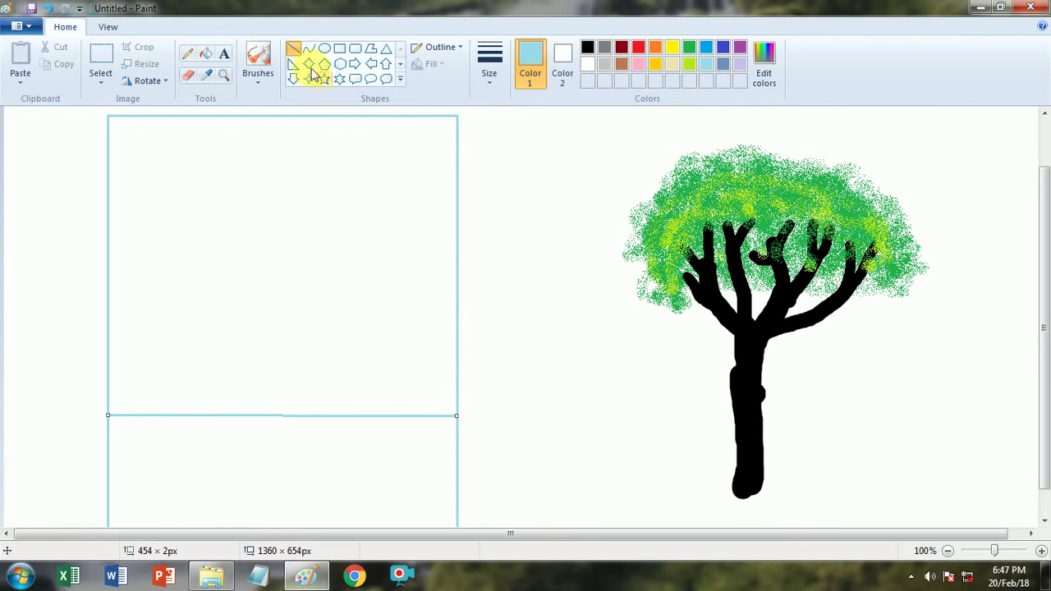
# Step: Fill the rectangle's lower section, below the dividing line, with brown
pyautogui.click(205, 54)
pyautogui.click(621, 66)
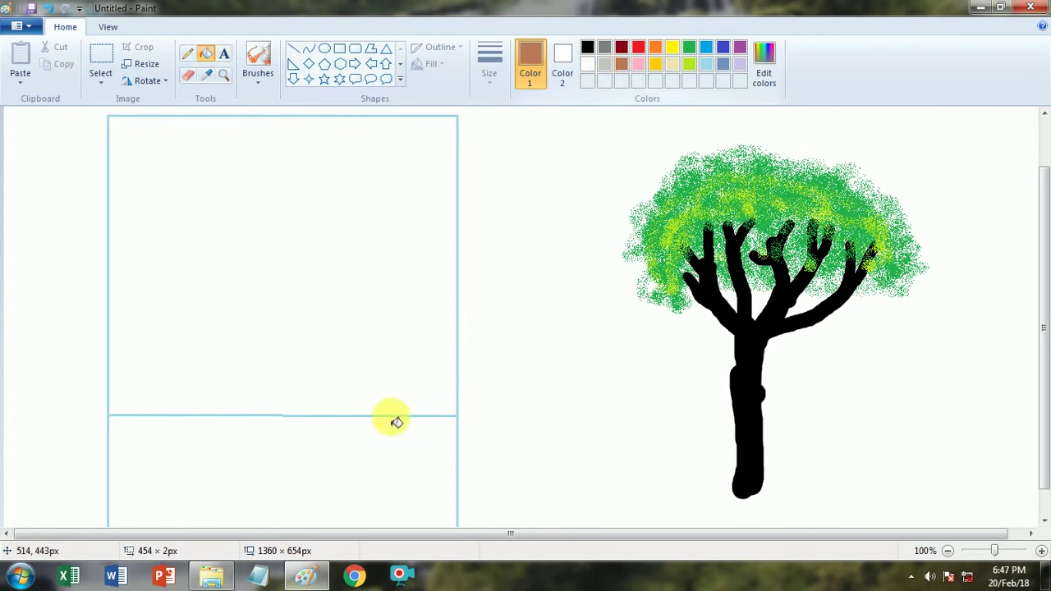
pyautogui.click(379, 439)
# Step: Spray green grass over the brown ground section from the dividing line downward
pyautogui.click(258, 56)
pyautogui.click(690, 49)
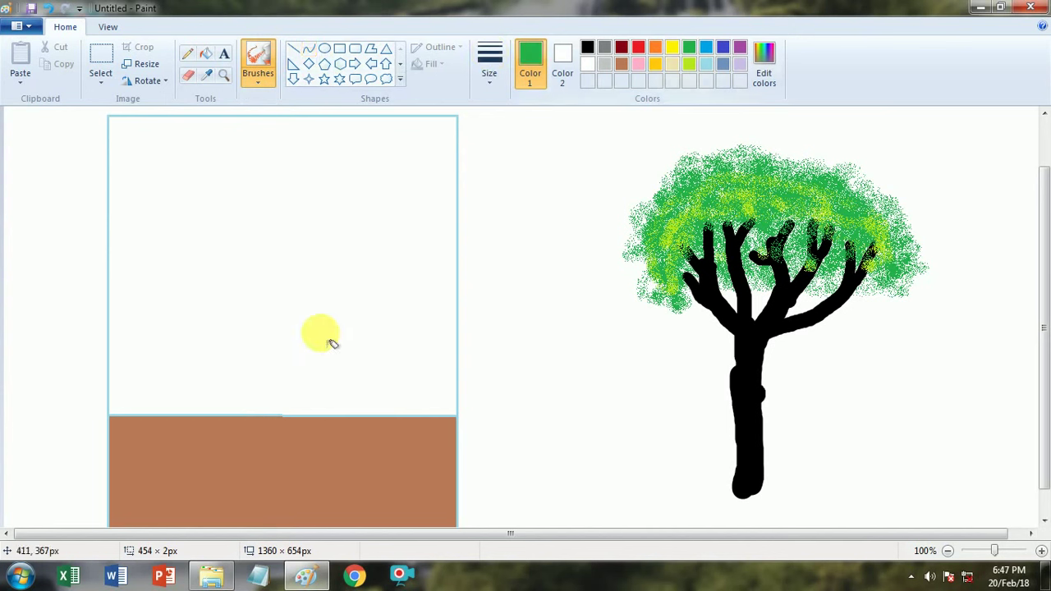
pyautogui.moveTo(129, 429)
pyautogui.mouseDown()
pyautogui.moveTo(454, 426)
pyautogui.moveTo(401, 437)
pyautogui.moveTo(149, 437)
pyautogui.moveTo(128, 430)
pyautogui.moveTo(464, 430)
pyautogui.moveTo(167, 425)
pyautogui.moveTo(440, 441)
pyautogui.moveTo(142, 454)
pyautogui.moveTo(122, 442)
pyautogui.moveTo(344, 453)
pyautogui.moveTo(461, 444)
pyautogui.moveTo(133, 446)
pyautogui.moveTo(408, 455)
pyautogui.moveTo(156, 459)
pyautogui.moveTo(127, 439)
pyautogui.moveTo(394, 436)
pyautogui.moveTo(452, 457)
pyautogui.moveTo(425, 452)
pyautogui.moveTo(417, 425)
pyautogui.mouseUp()
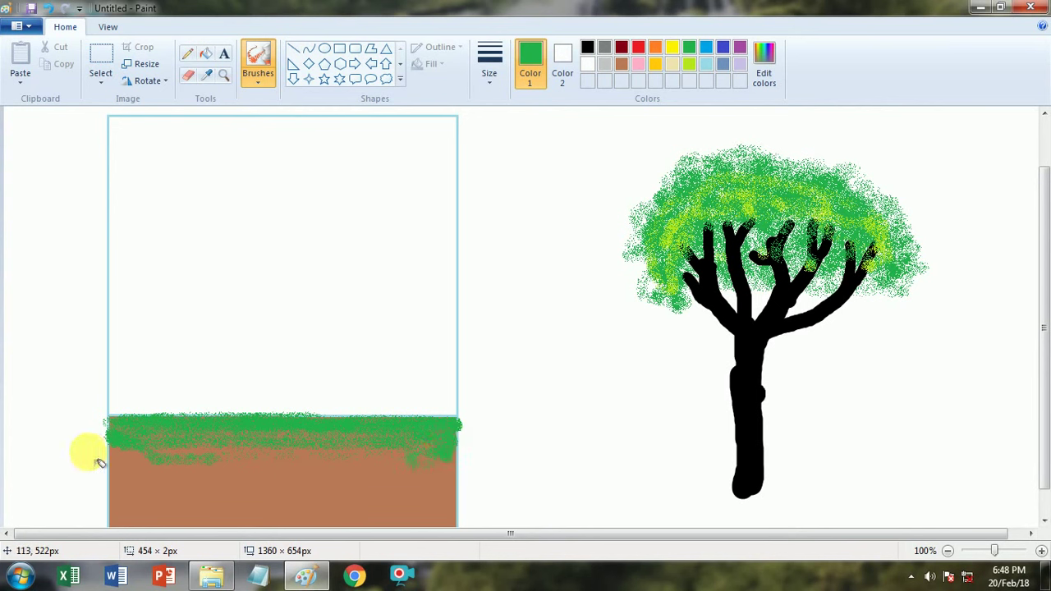
pyautogui.moveTo(124, 464)
pyautogui.mouseDown()
pyautogui.moveTo(441, 452)
pyautogui.moveTo(267, 478)
pyautogui.mouseUp()
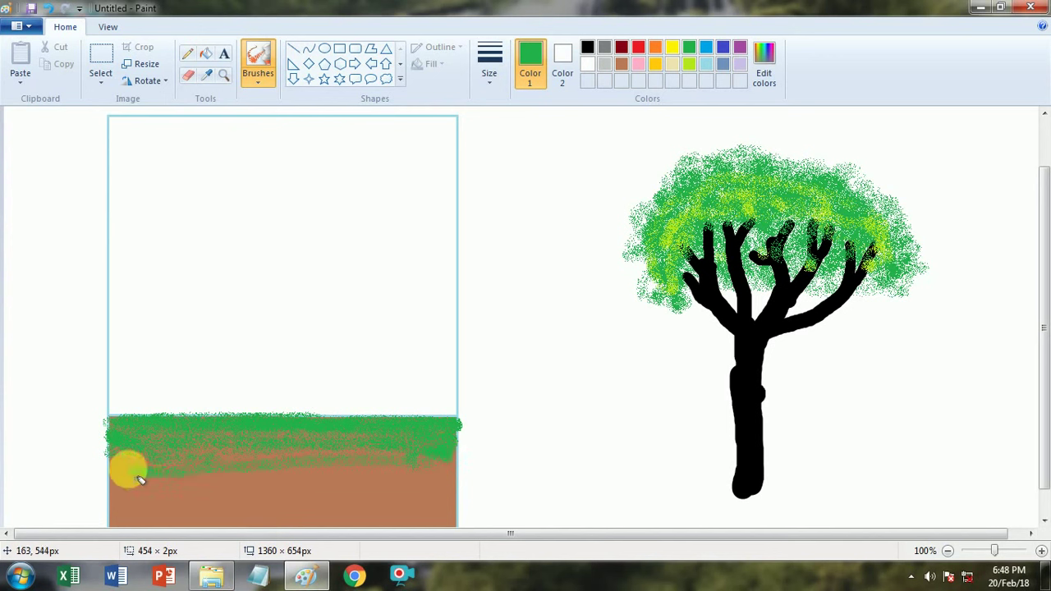
pyautogui.moveTo(121, 469); pyautogui.dragTo(404, 463)
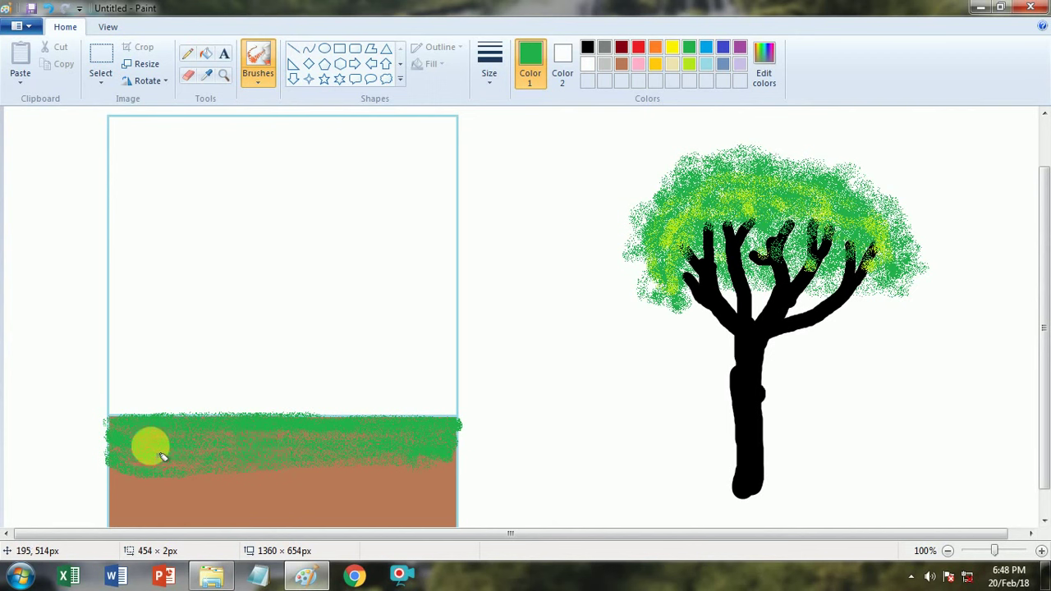
pyautogui.moveTo(113, 467); pyautogui.dragTo(187, 470)
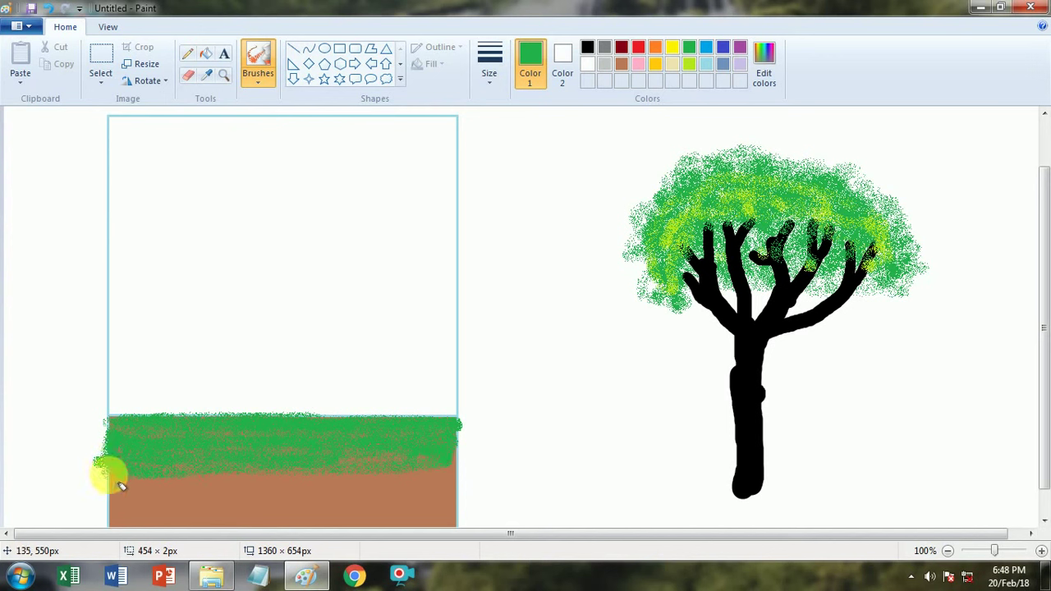
pyautogui.moveTo(462, 448)
pyautogui.mouseDown()
pyautogui.moveTo(363, 469)
pyautogui.moveTo(140, 465)
pyautogui.moveTo(110, 486)
pyautogui.moveTo(279, 498)
pyautogui.moveTo(463, 488)
pyautogui.mouseUp()
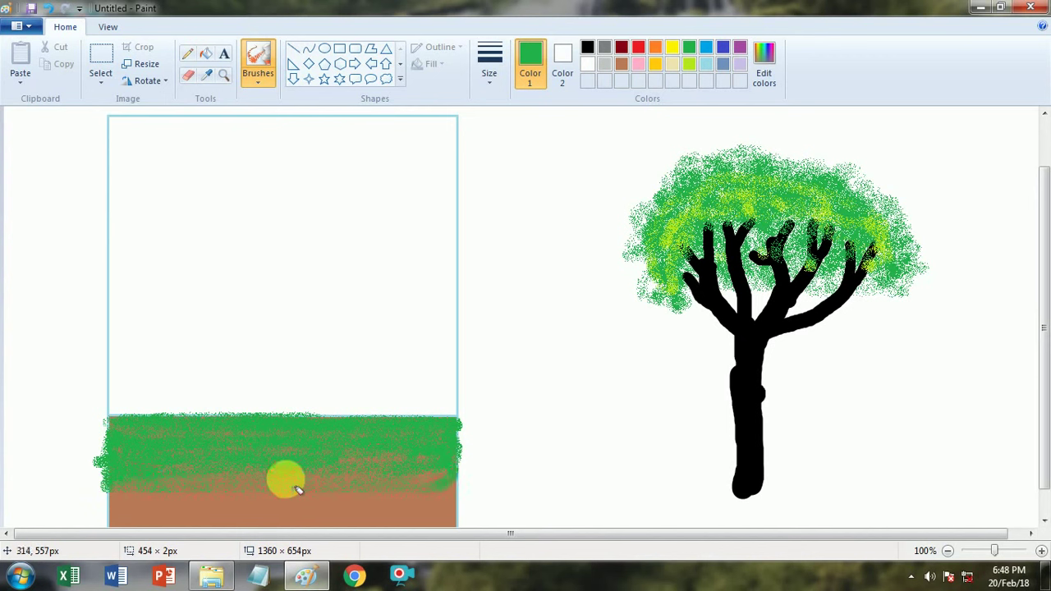
pyautogui.moveTo(465, 490)
pyautogui.mouseDown()
pyautogui.moveTo(364, 476)
pyautogui.moveTo(340, 463)
pyautogui.moveTo(416, 470)
pyautogui.moveTo(384, 484)
pyautogui.moveTo(131, 506)
pyautogui.mouseUp()
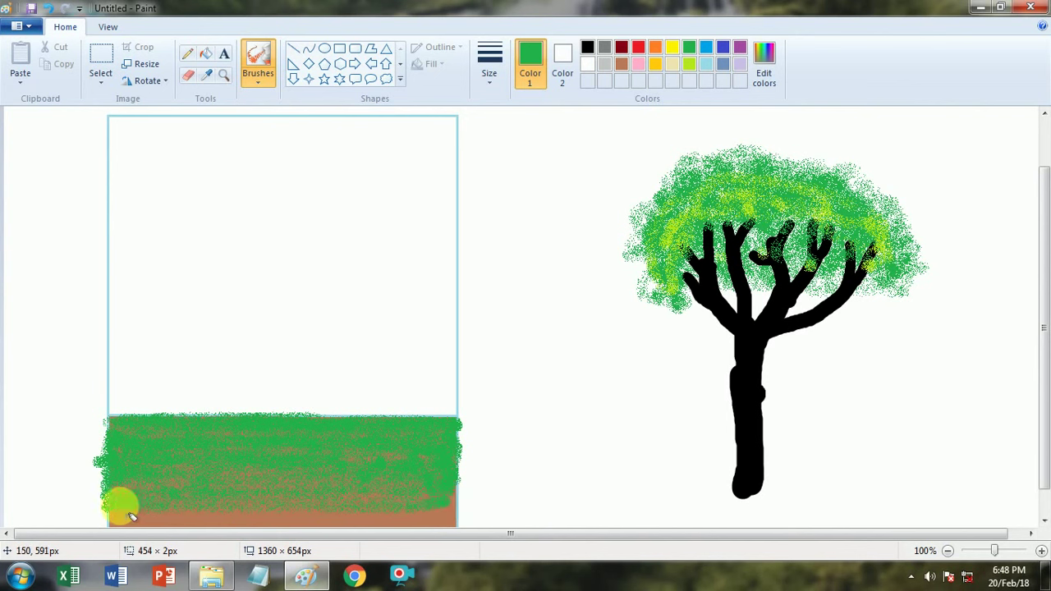
pyautogui.moveTo(124, 522)
pyautogui.mouseDown()
pyautogui.moveTo(436, 511)
pyautogui.moveTo(117, 530)
pyautogui.moveTo(242, 525)
pyautogui.moveTo(203, 537)
pyautogui.mouseUp()
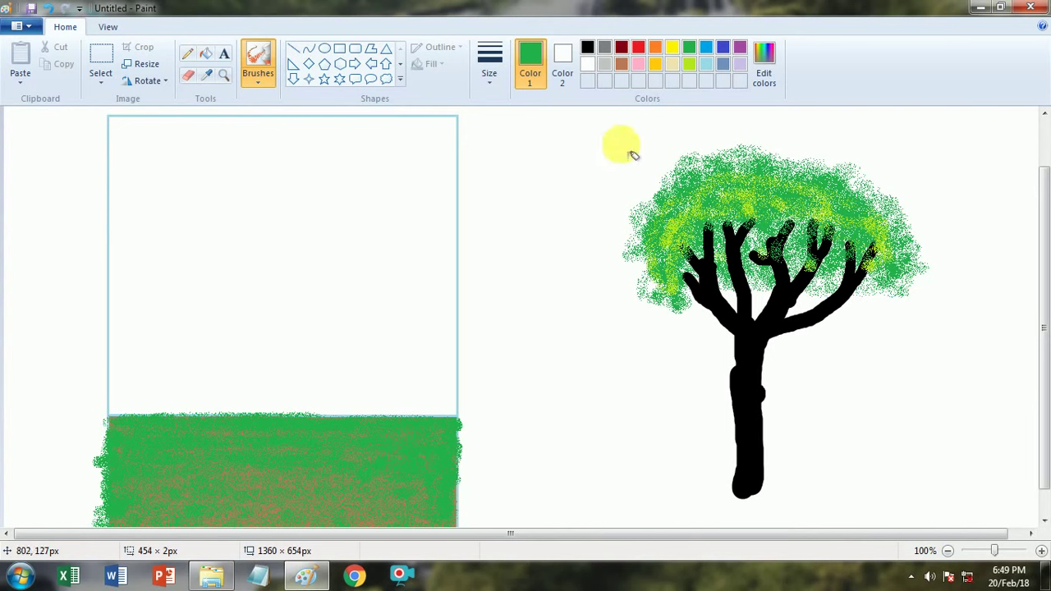
# Step: Spray lime and yellow horizontal streaks across the green grass as highlights
pyautogui.click(689, 64)
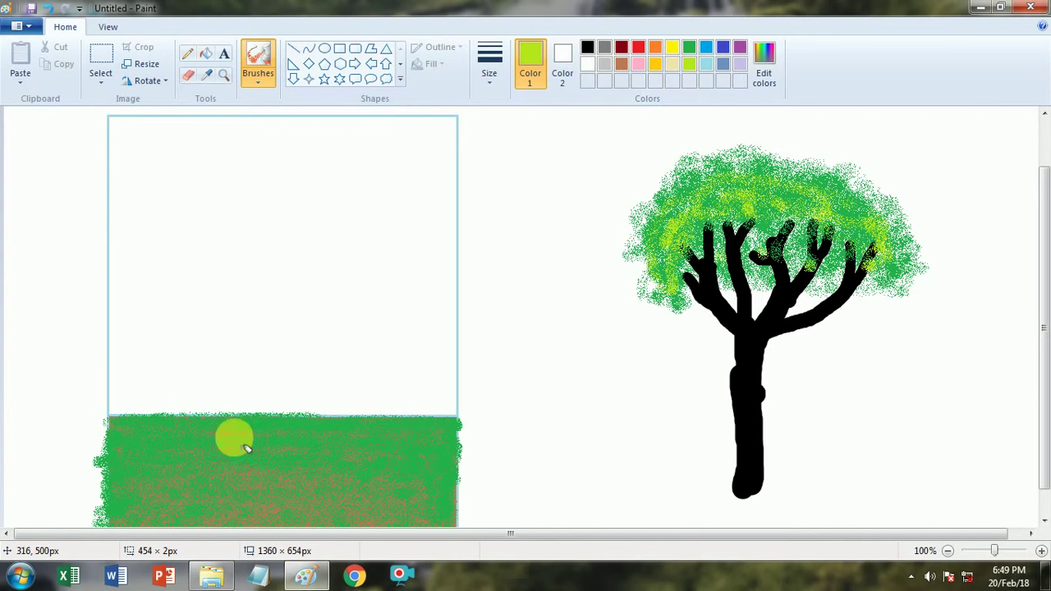
pyautogui.moveTo(117, 435)
pyautogui.mouseDown()
pyautogui.moveTo(458, 430)
pyautogui.moveTo(147, 442)
pyautogui.moveTo(331, 469)
pyautogui.moveTo(432, 467)
pyautogui.moveTo(134, 468)
pyautogui.moveTo(223, 487)
pyautogui.moveTo(414, 502)
pyautogui.mouseUp()
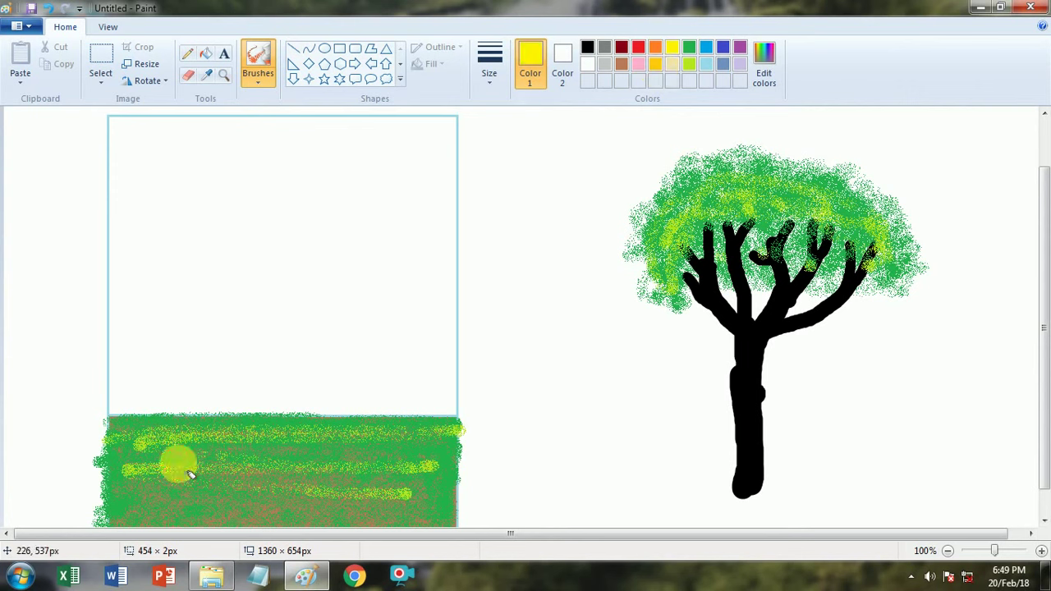
pyautogui.moveTo(112, 427)
pyautogui.mouseDown()
pyautogui.moveTo(447, 462)
pyautogui.moveTo(133, 514)
pyautogui.moveTo(237, 527)
pyautogui.moveTo(446, 514)
pyautogui.moveTo(136, 503)
pyautogui.moveTo(390, 494)
pyautogui.moveTo(120, 450)
pyautogui.moveTo(270, 448)
pyautogui.moveTo(430, 468)
pyautogui.moveTo(444, 514)
pyautogui.moveTo(462, 480)
pyautogui.moveTo(546, 525)
pyautogui.mouseUp()
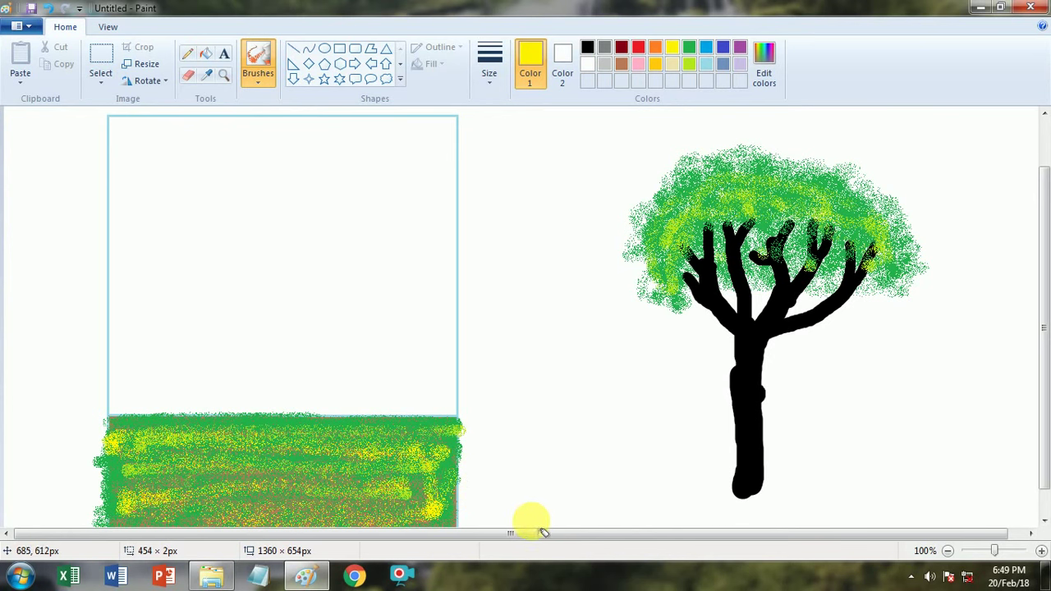
# Step: Undo the yellow, lime and green spray strokes on the brown ground section
pyautogui.hotkey('ctrl', 'z')
pyautogui.hotkey('ctrl', 'z')
pyautogui.hotkey('ctrl', 'z')
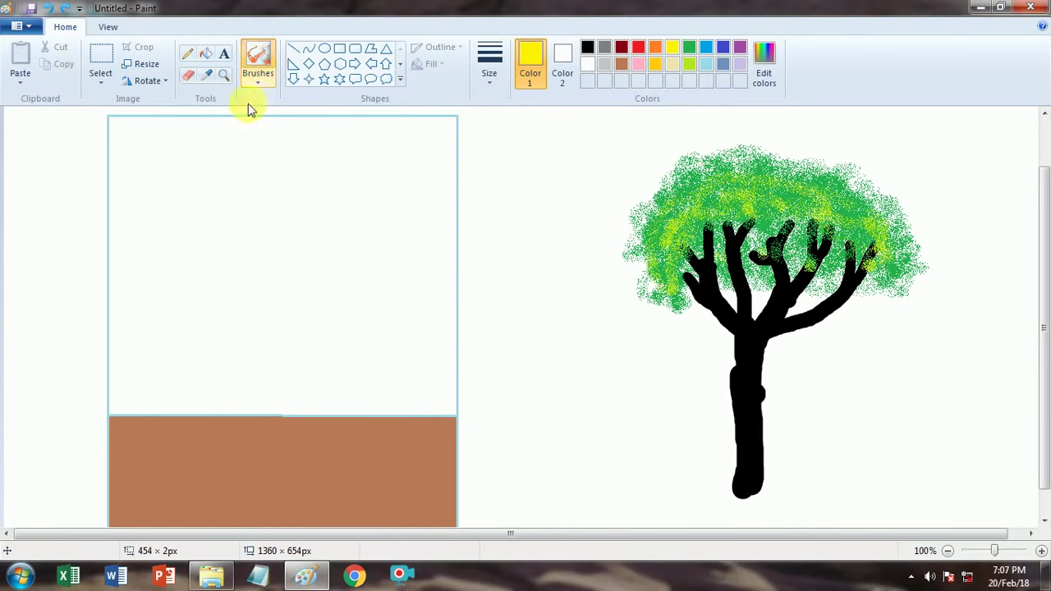
# Step: Spray sparse green grass over the brown ground and speckle it with yellow and red strokes
pyautogui.click(690, 49)
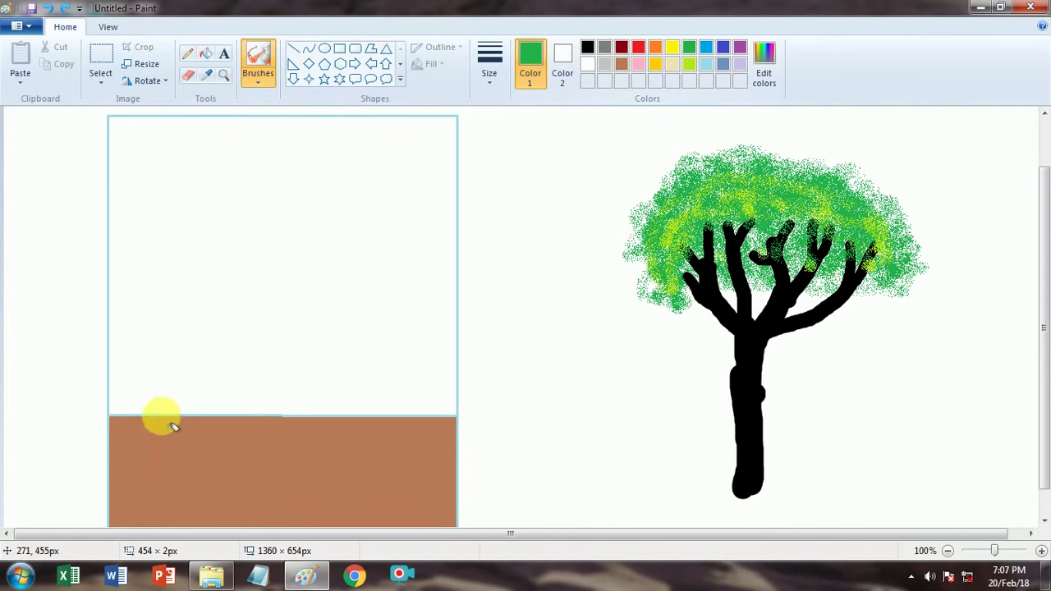
pyautogui.moveTo(125, 437)
pyautogui.mouseDown()
pyautogui.moveTo(434, 437)
pyautogui.moveTo(132, 438)
pyautogui.moveTo(169, 452)
pyautogui.moveTo(410, 452)
pyautogui.moveTo(145, 462)
pyautogui.moveTo(436, 476)
pyautogui.moveTo(114, 497)
pyautogui.moveTo(122, 485)
pyautogui.moveTo(183, 478)
pyautogui.moveTo(137, 506)
pyautogui.moveTo(150, 517)
pyautogui.moveTo(424, 514)
pyautogui.moveTo(396, 492)
pyautogui.moveTo(375, 518)
pyautogui.moveTo(446, 514)
pyautogui.moveTo(401, 479)
pyautogui.moveTo(194, 460)
pyautogui.moveTo(343, 483)
pyautogui.moveTo(369, 511)
pyautogui.moveTo(197, 481)
pyautogui.moveTo(426, 438)
pyautogui.moveTo(324, 493)
pyautogui.moveTo(180, 501)
pyautogui.moveTo(251, 539)
pyautogui.mouseUp()
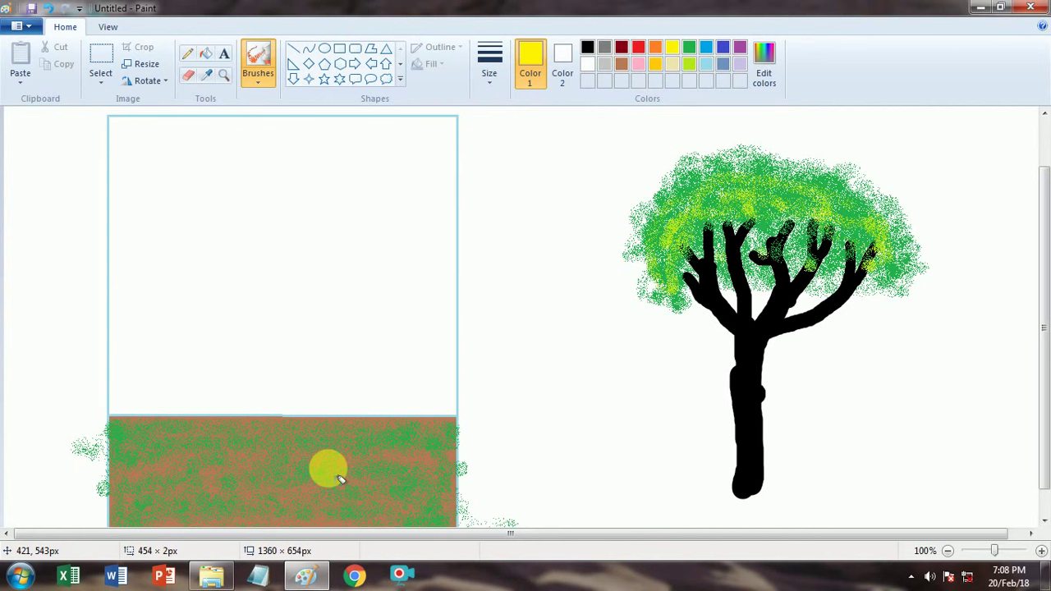
pyautogui.moveTo(110, 434); pyautogui.dragTo(440, 443)
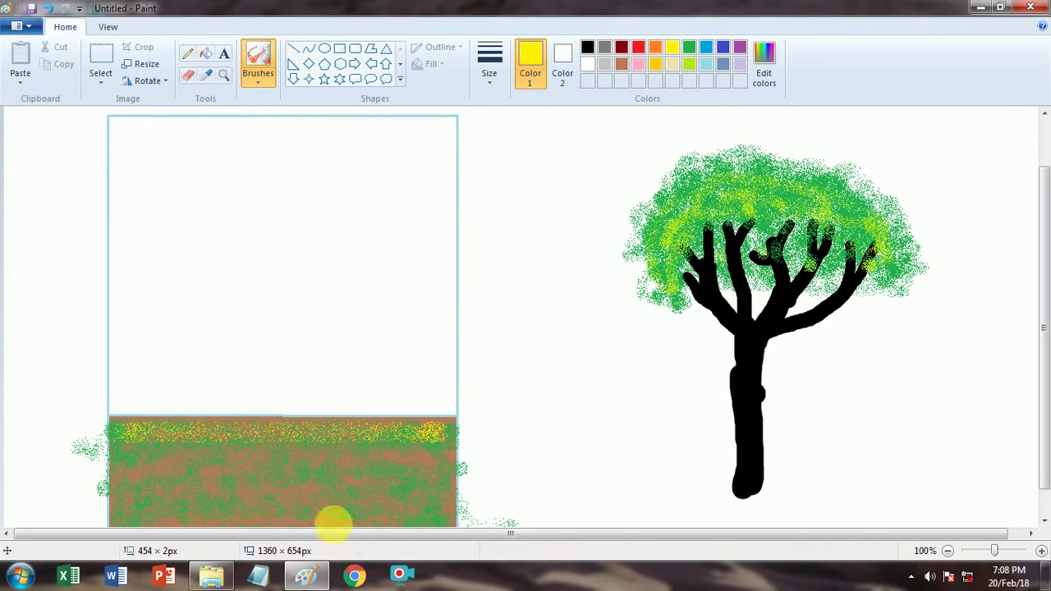
pyautogui.moveTo(134, 504)
pyautogui.mouseDown()
pyautogui.moveTo(317, 506)
pyautogui.moveTo(404, 486)
pyautogui.moveTo(123, 489)
pyautogui.moveTo(298, 446)
pyautogui.moveTo(434, 511)
pyautogui.moveTo(133, 497)
pyautogui.mouseUp()
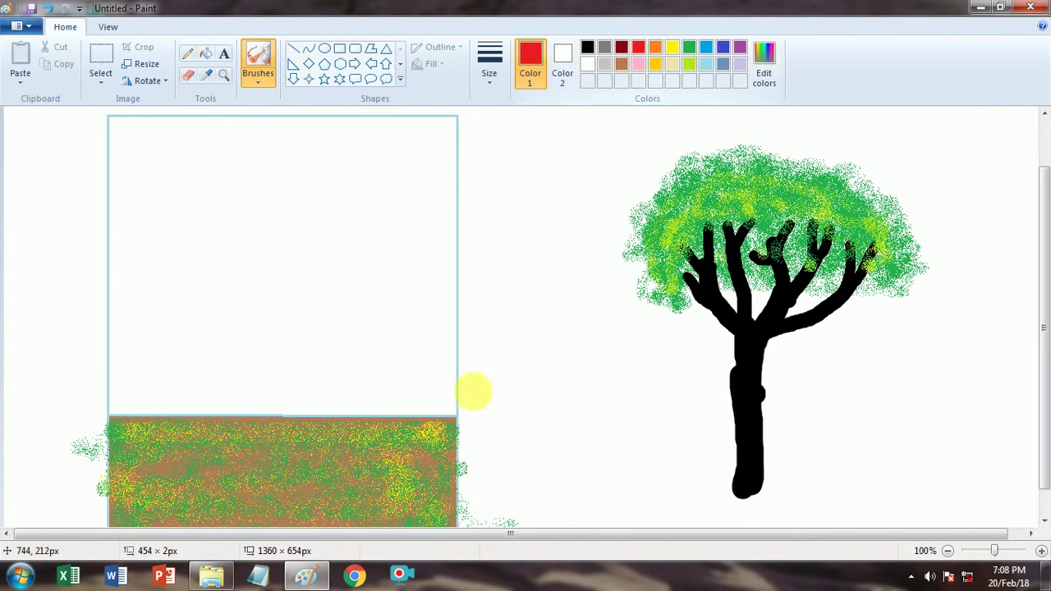
pyautogui.click(423, 455)
pyautogui.moveTo(169, 525)
pyautogui.mouseDown()
pyautogui.moveTo(128, 502)
pyautogui.moveTo(148, 545)
pyautogui.moveTo(414, 496)
pyautogui.moveTo(444, 473)
pyautogui.mouseUp()
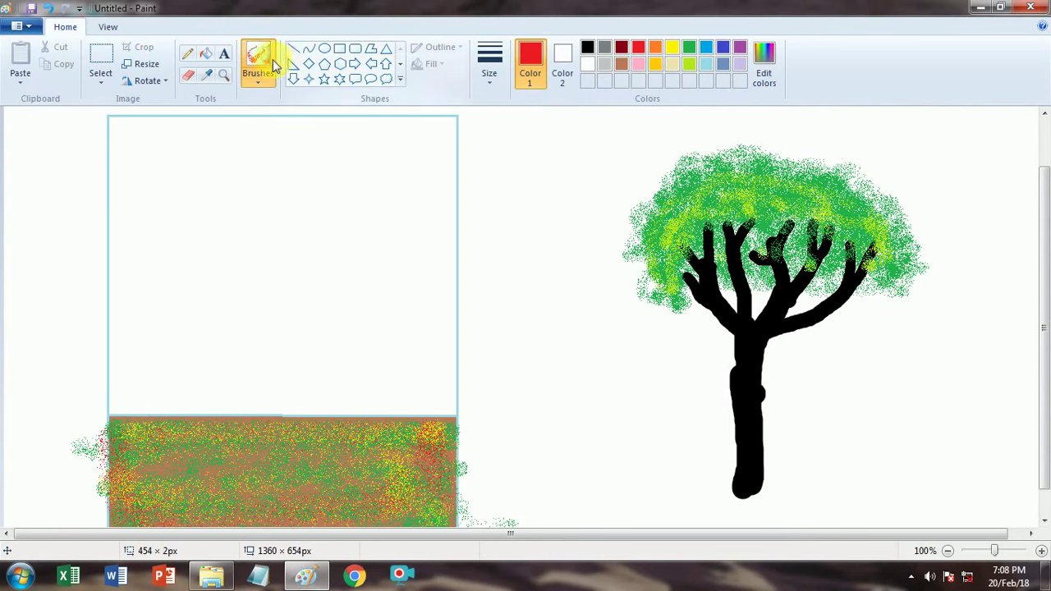
# Step: Fill the frame's empty area above the ground with light turquoise as the sky
pyautogui.click(207, 55)
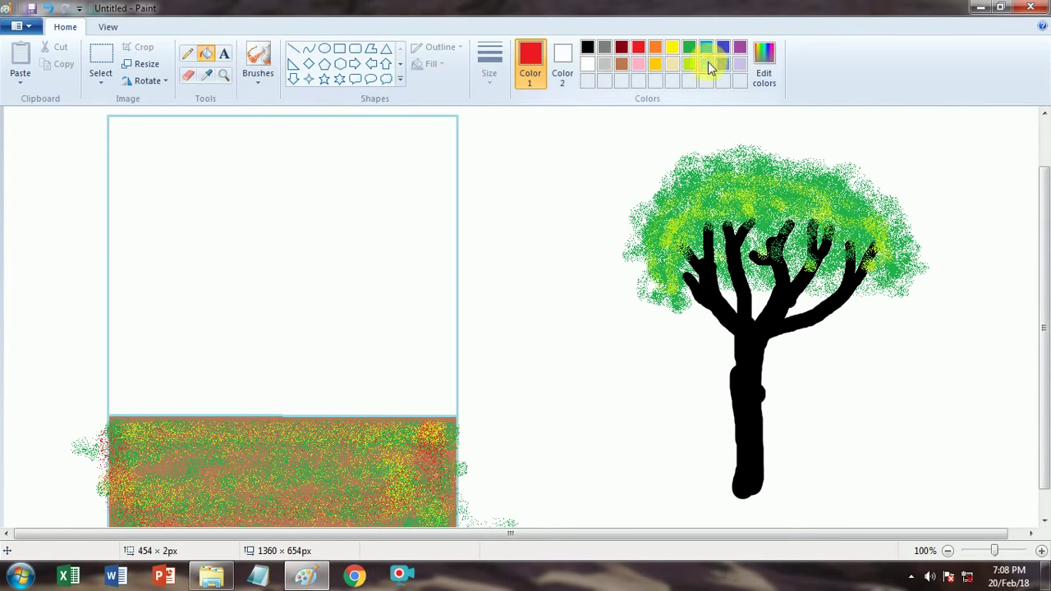
pyautogui.click(705, 64)
pyautogui.click(431, 210)
# Step: Spray several white clouds of different sizes across the sky with the airbrush
pyautogui.click(258, 57)
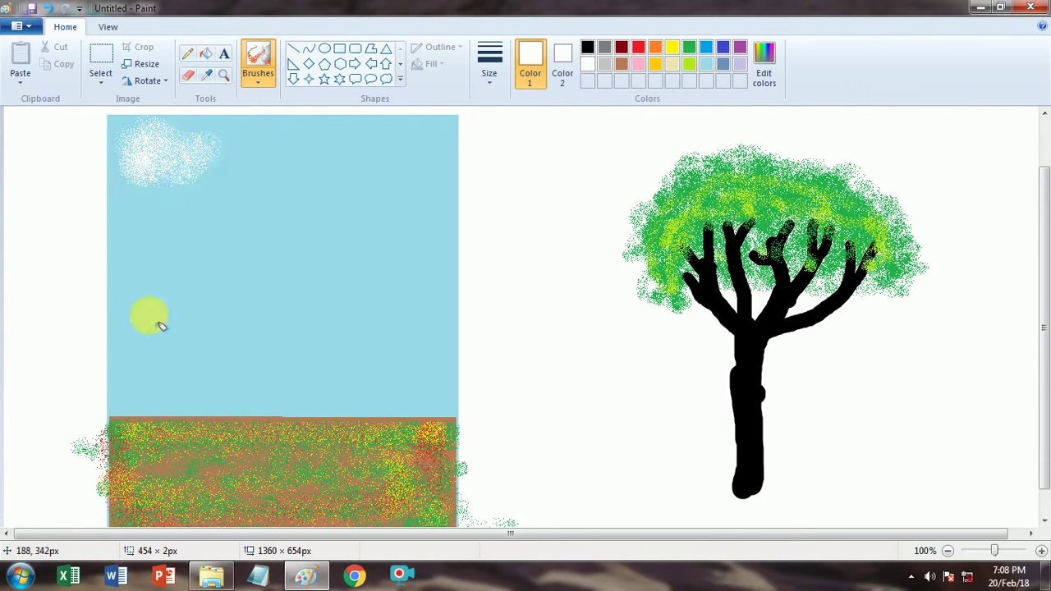
pyautogui.moveTo(136, 320); pyautogui.dragTo(135, 307)
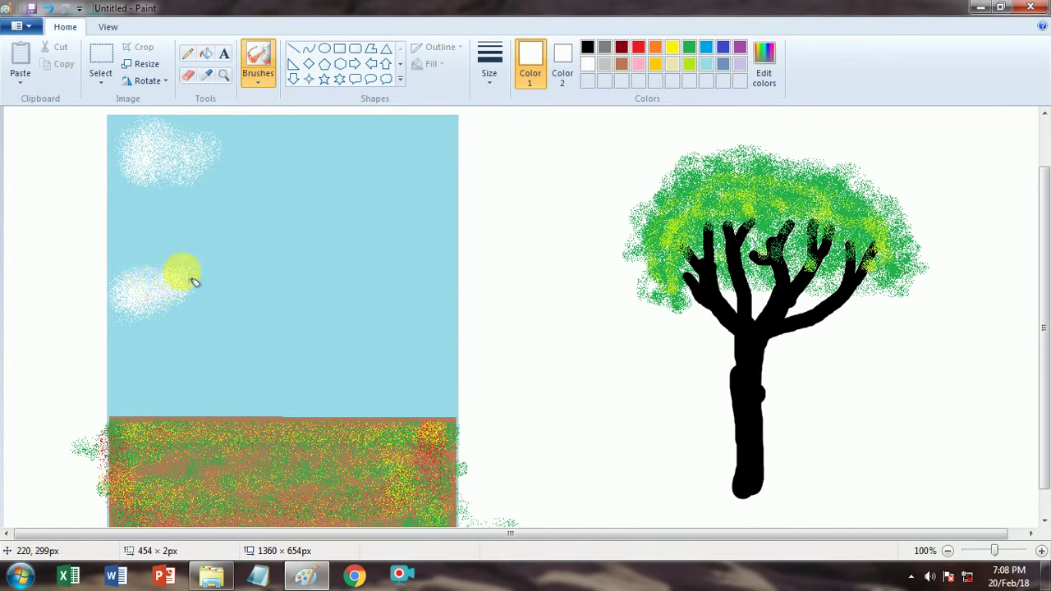
pyautogui.moveTo(376, 182)
pyautogui.mouseDown()
pyautogui.moveTo(414, 154)
pyautogui.moveTo(338, 162)
pyautogui.moveTo(404, 184)
pyautogui.mouseUp()
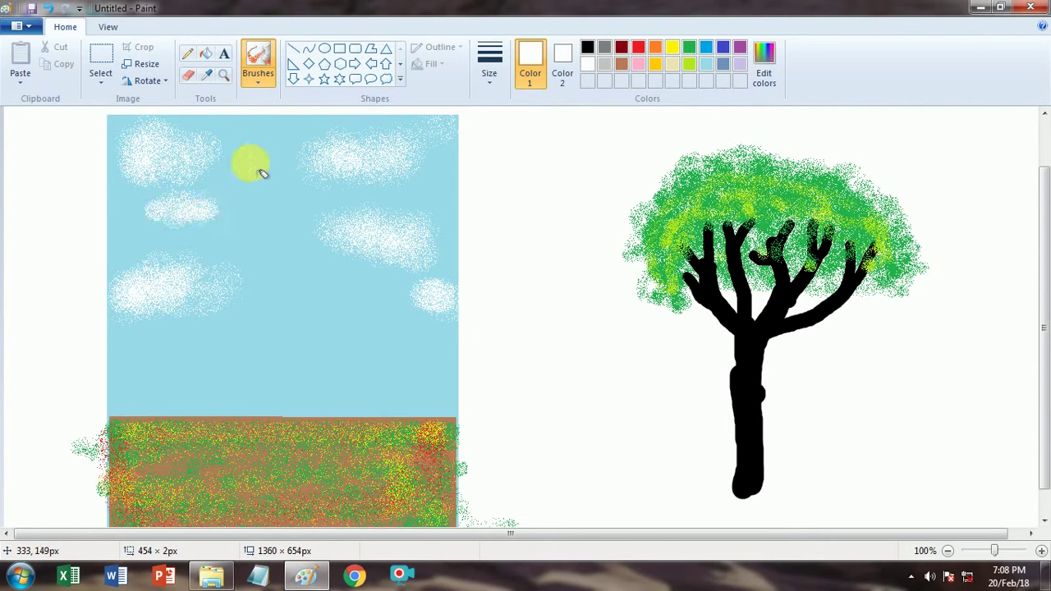
pyautogui.moveTo(168, 374); pyautogui.dragTo(197, 362)
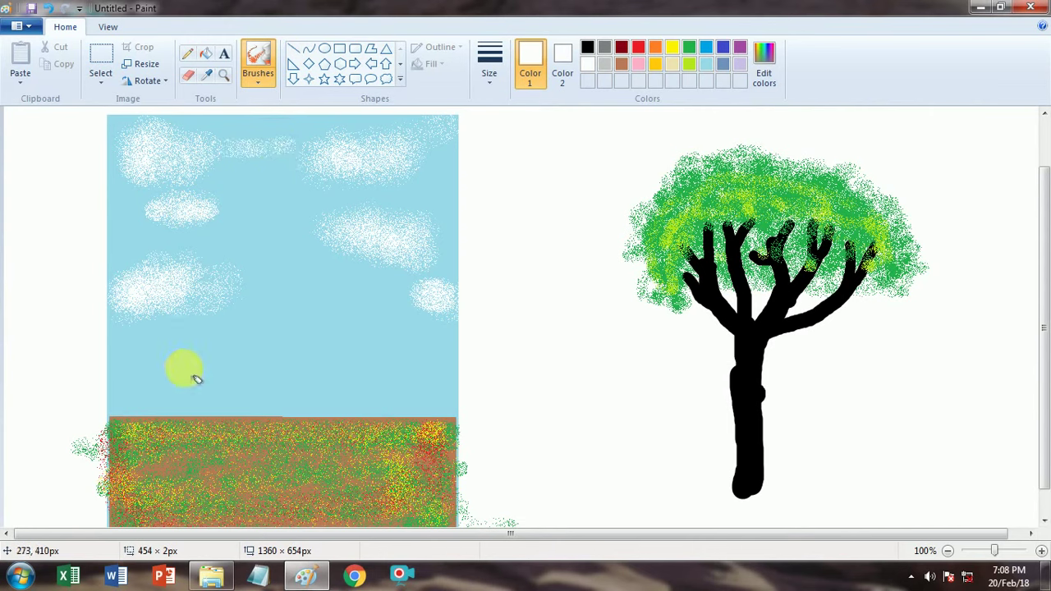
pyautogui.moveTo(289, 309); pyautogui.dragTo(328, 296)
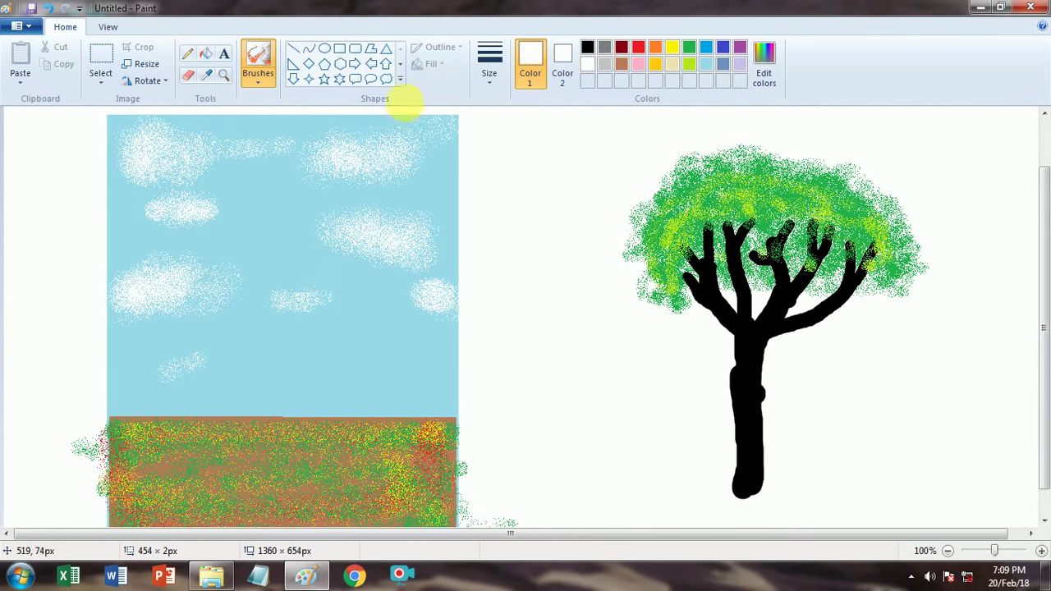
# Step: Pencil a mountain outline above the ground in a custom darker turquoise and fill the area beneath it with that colour
pyautogui.click(188, 54)
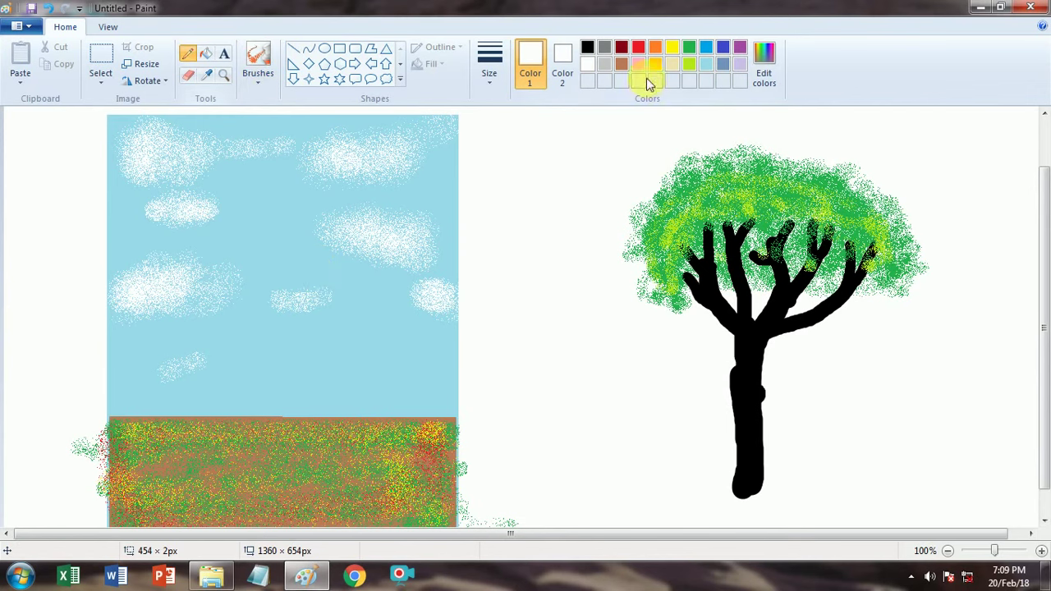
pyautogui.click(768, 70)
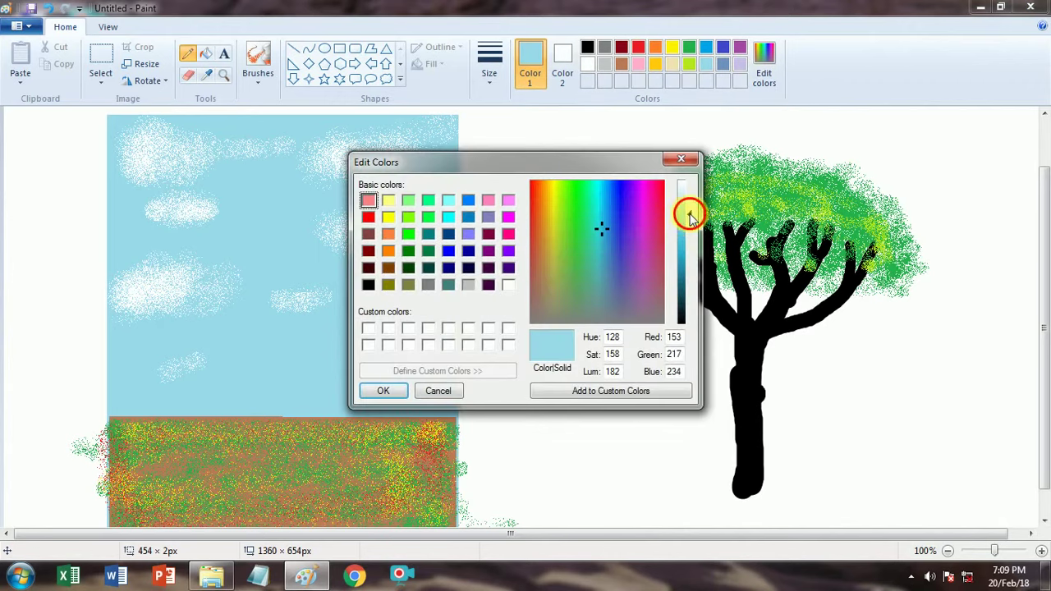
pyautogui.click(382, 391)
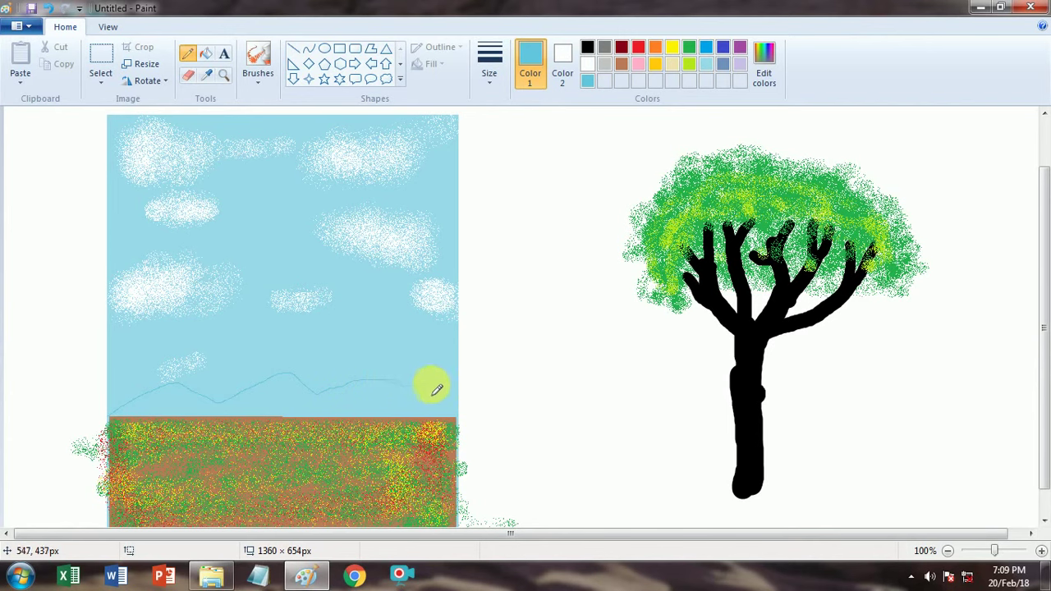
pyautogui.click(205, 54)
pyautogui.click(267, 396)
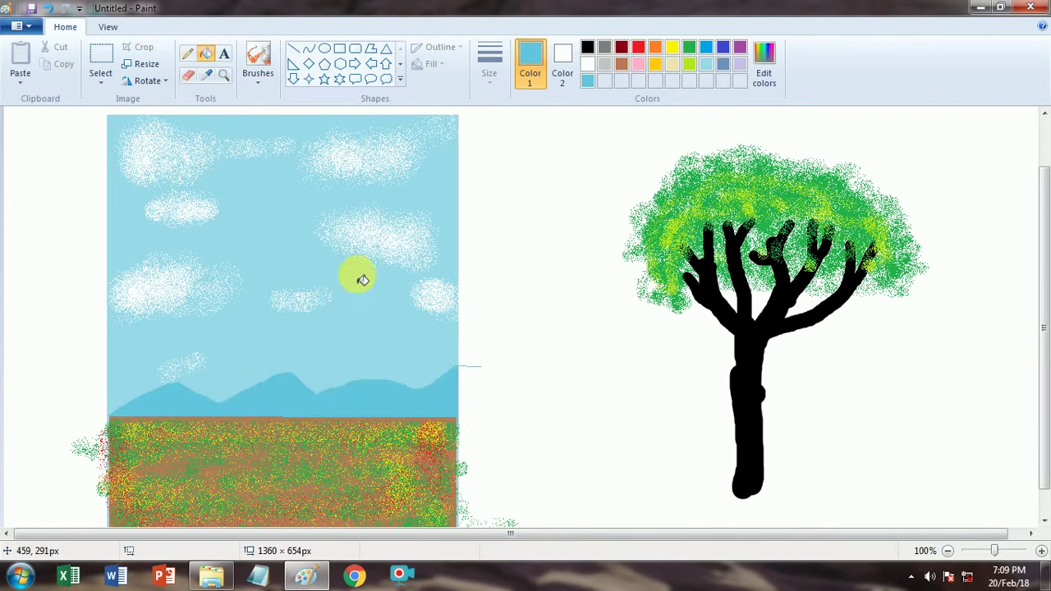
# Step: Select the whole tree, about 429 × 480 px, and move it onto the background so its trunk stands on the ground
pyautogui.click(112, 57)
pyautogui.moveTo(615, 139); pyautogui.dragTo(926, 535)
pyautogui.moveTo(862, 435); pyautogui.dragTo(388, 464)
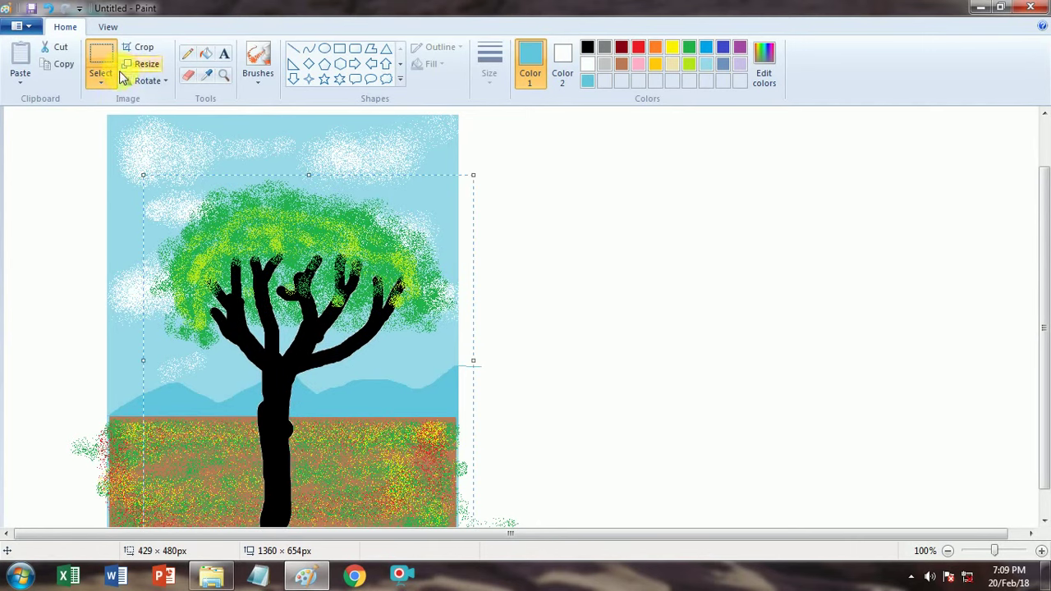
pyautogui.moveTo(282, 348); pyautogui.dragTo(290, 365)
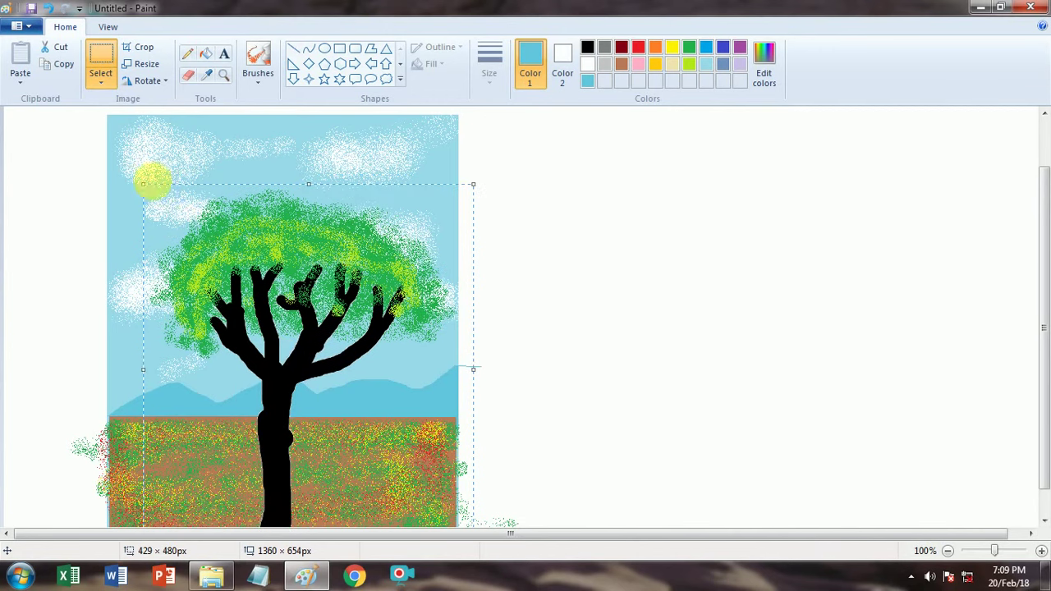
# Step: Crop the image to about 432 × 505 px of the framed scene and extend the canvas downward to 544 px high
pyautogui.click(97, 113)
pyautogui.moveTo(123, 131); pyautogui.dragTo(457, 519)
pyautogui.click(141, 48)
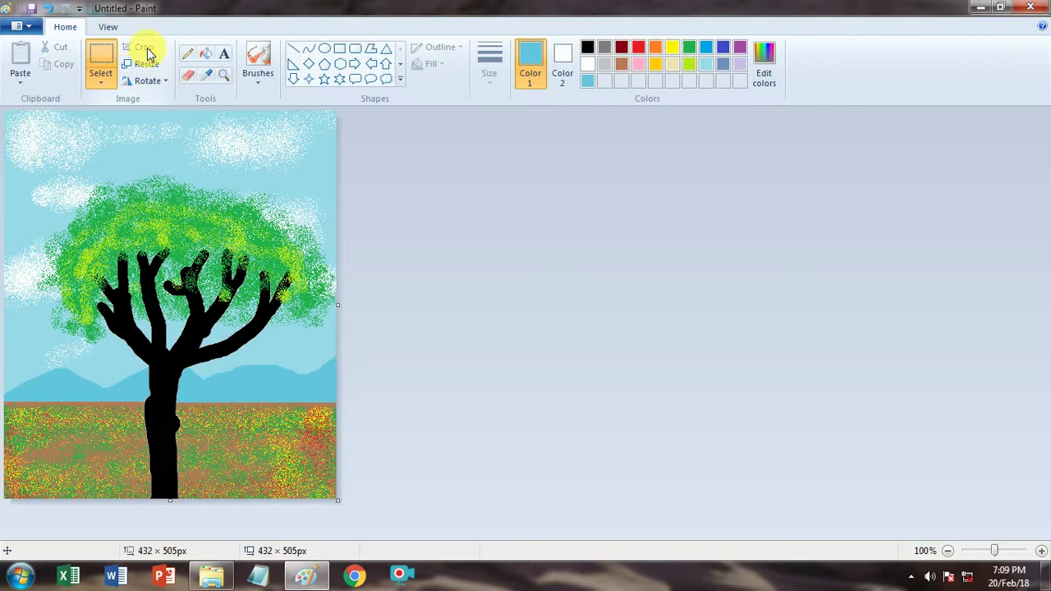
pyautogui.moveTo(170, 500); pyautogui.dragTo(172, 530)
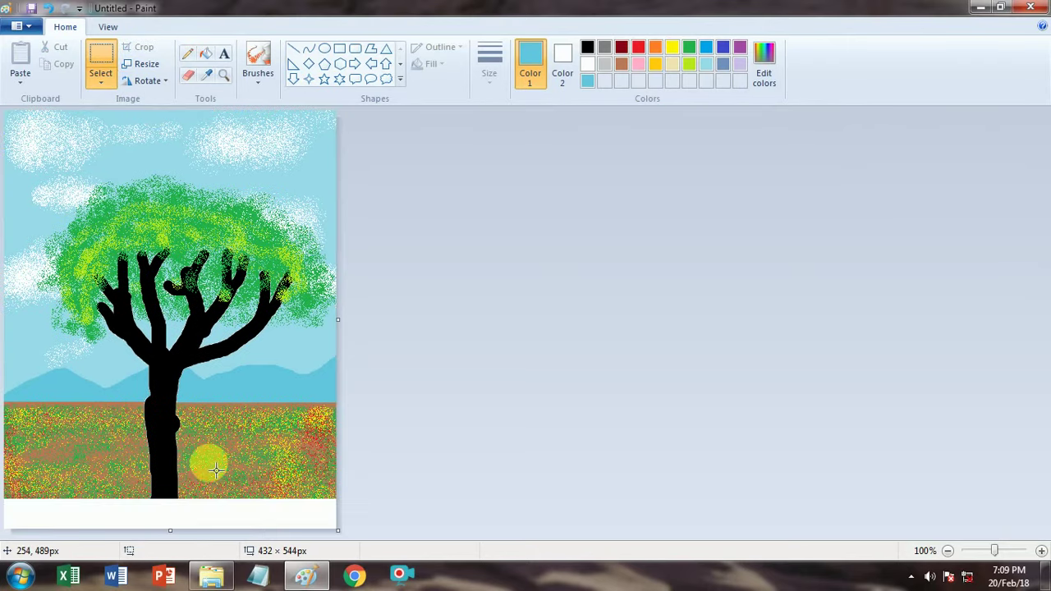
# Step: Add the caption TREE in bold, underlined 14-point Arial Black on the white strip beneath the scene
pyautogui.click(223, 54)
pyautogui.click(102, 509)
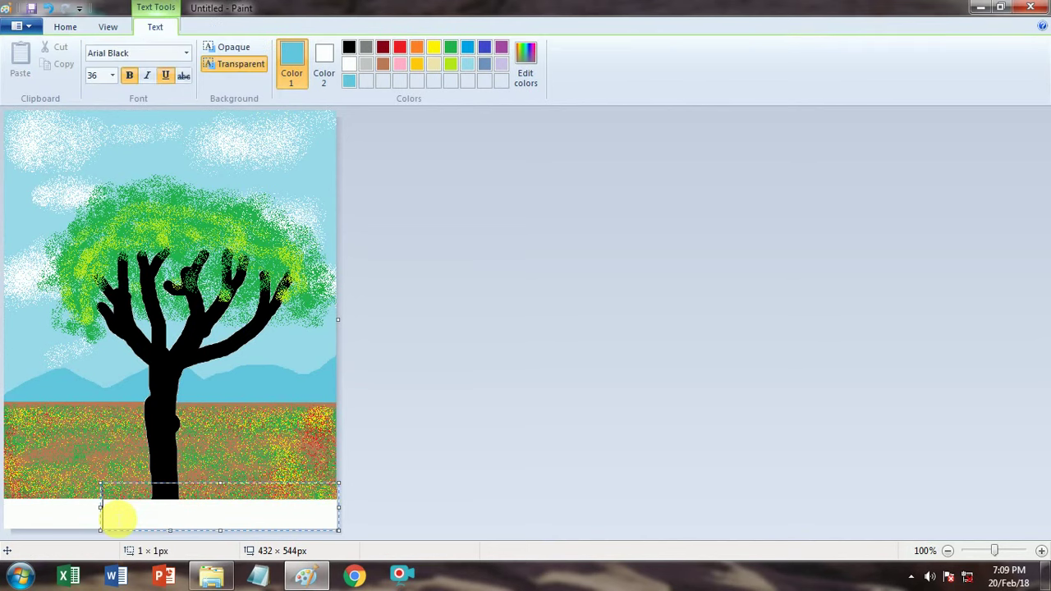
pyautogui.click(112, 76)
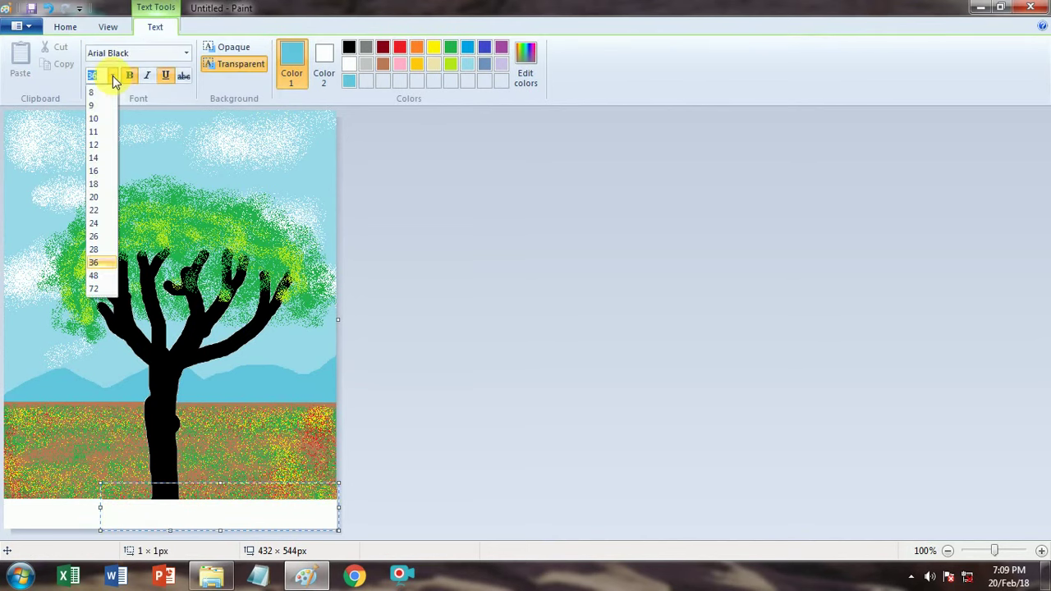
pyautogui.click(95, 211)
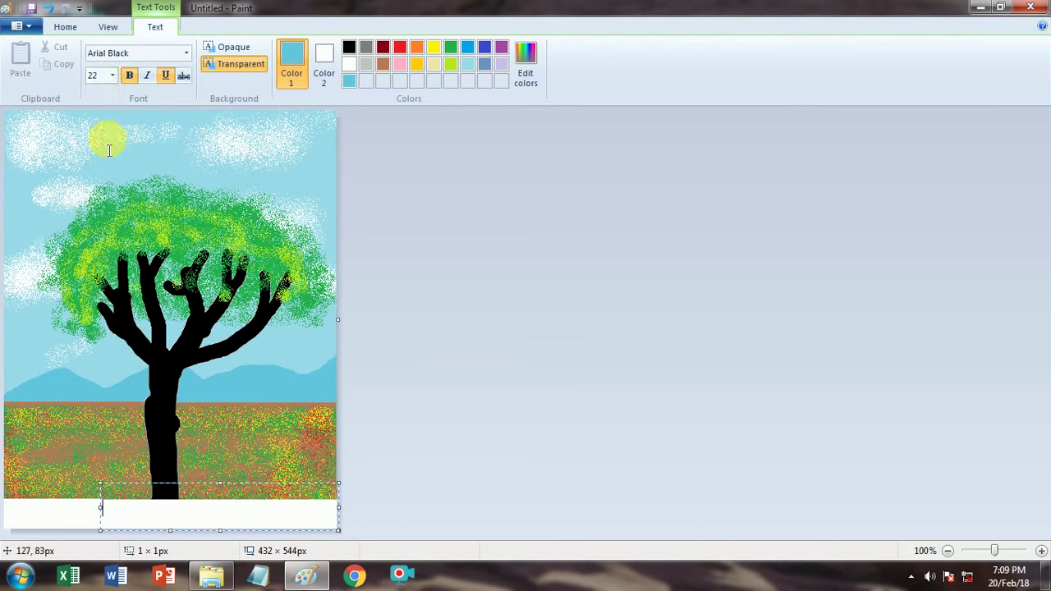
pyautogui.click(113, 76)
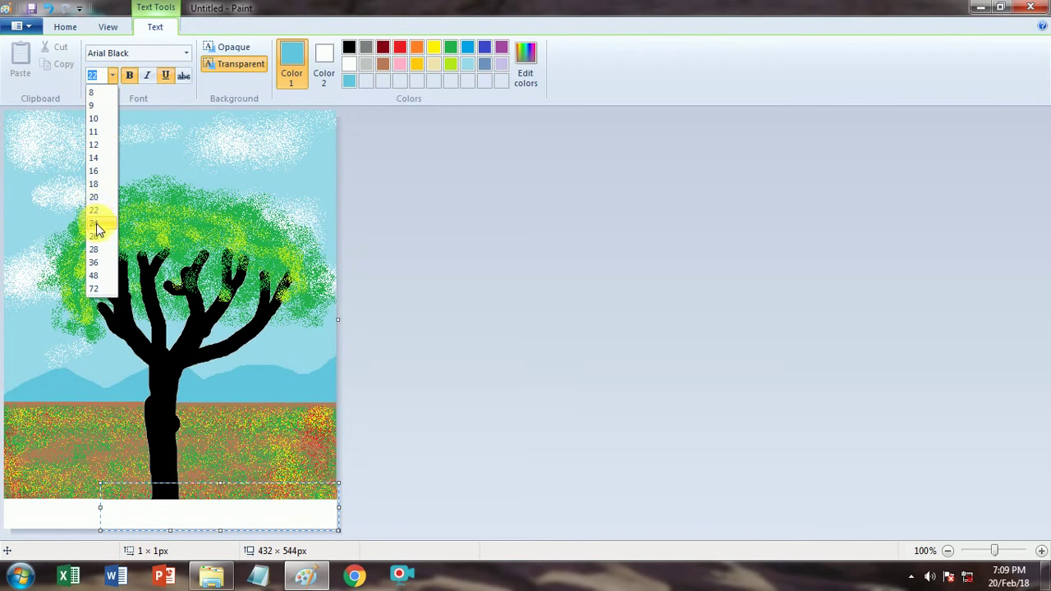
pyautogui.click(93, 157)
pyautogui.click(87, 519)
pyautogui.click(97, 517)
pyautogui.moveTo(124, 508); pyautogui.dragTo(128, 509)
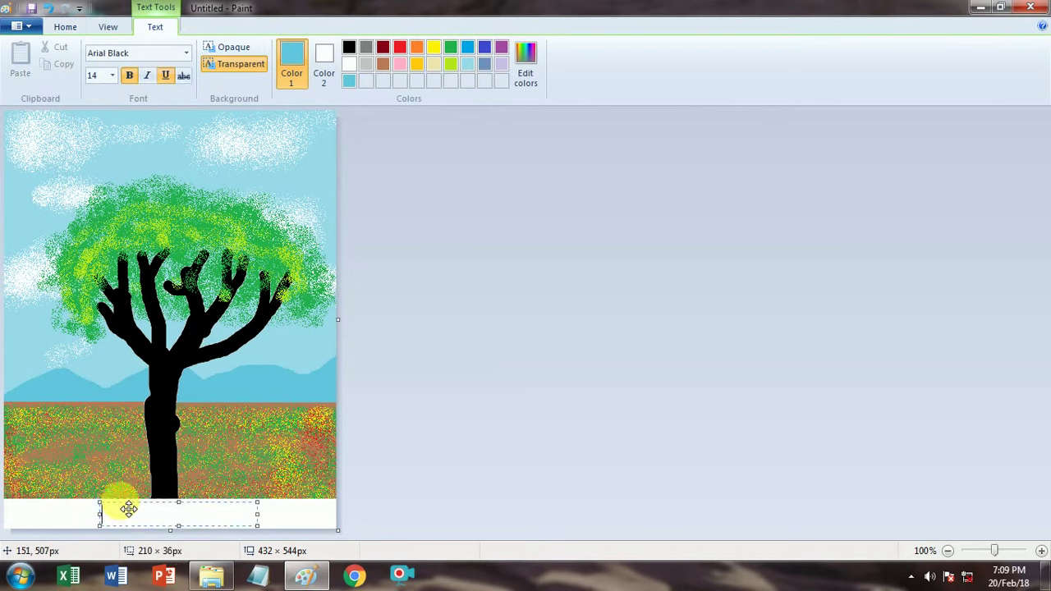
pyautogui.write('TREE')
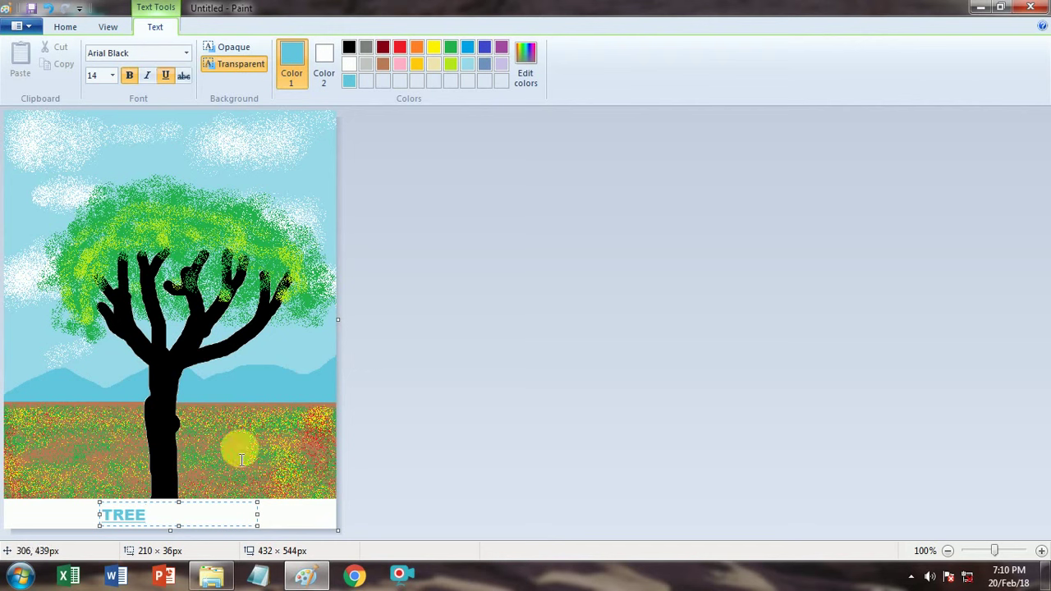
# Step: Select the TREE caption and move it to the horizontal centre of the white strip beneath the trunk
pyautogui.click(69, 29)
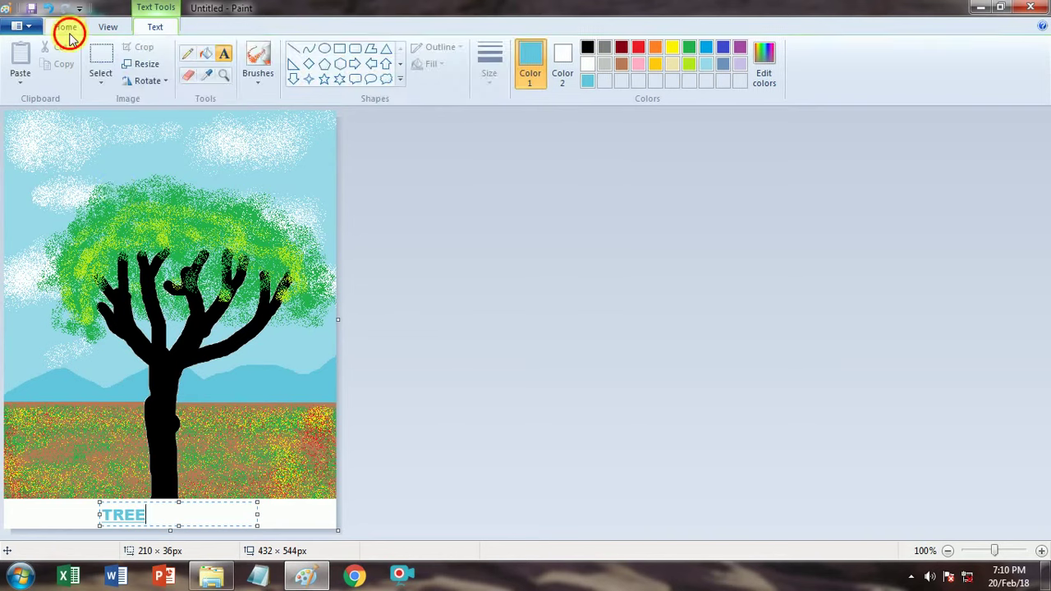
pyautogui.click(101, 62)
pyautogui.moveTo(92, 501); pyautogui.dragTo(178, 525)
pyautogui.click(420, 461)
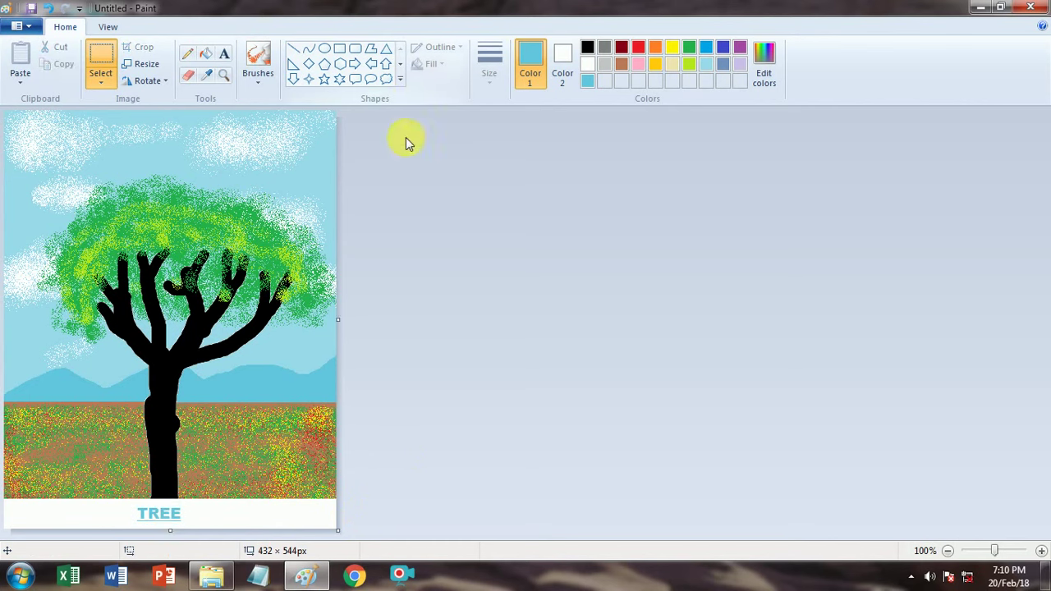